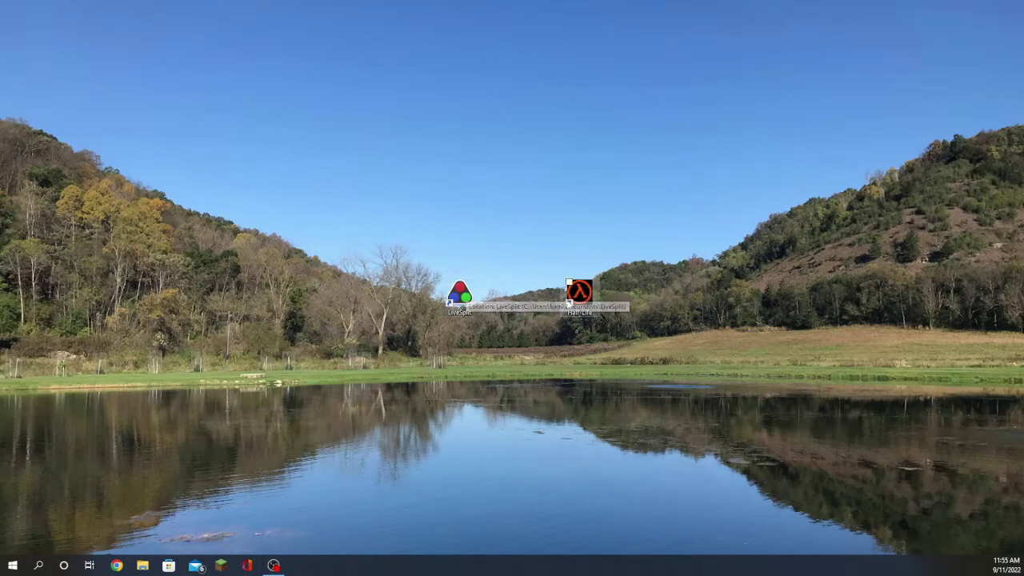
- Place the LiveSplit timer window in the desktop's lower-left corner and open its Half-Life splits for editing
left_click_drag(766, 254, 653, 454)
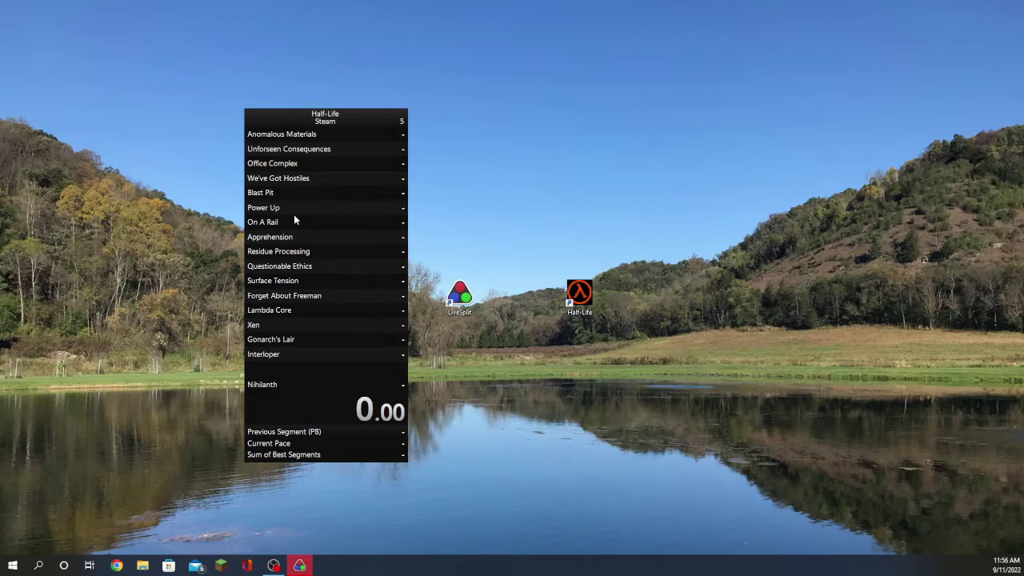
left_click_drag(297, 304, 56, 389)
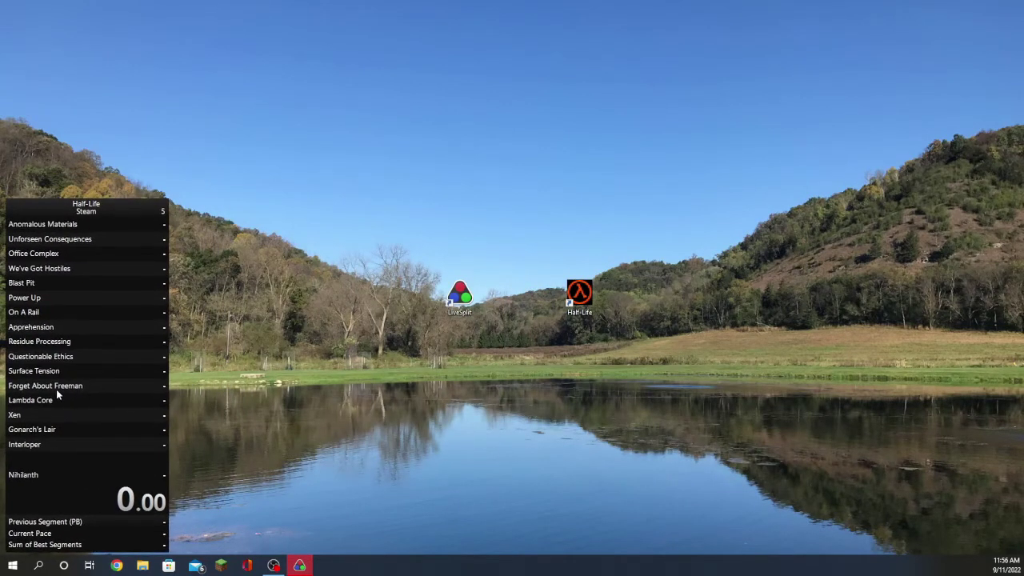
right_click(107, 334)
left_click(190, 311)
left_click_drag(213, 57, 409, 96)
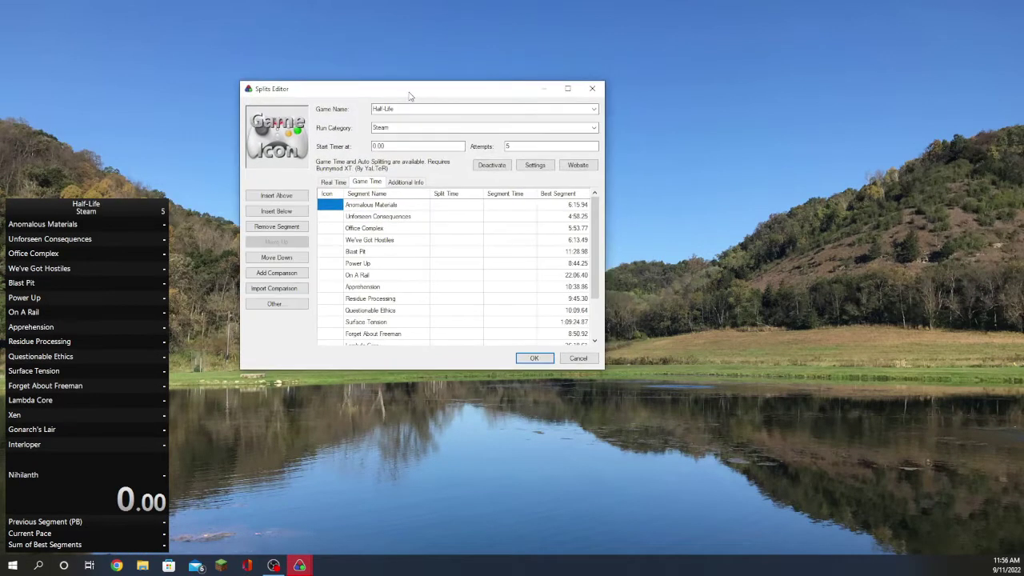
- Deactivate auto splitting and accept the splits with Half-Life as game name and Steam as run category
left_click(491, 165)
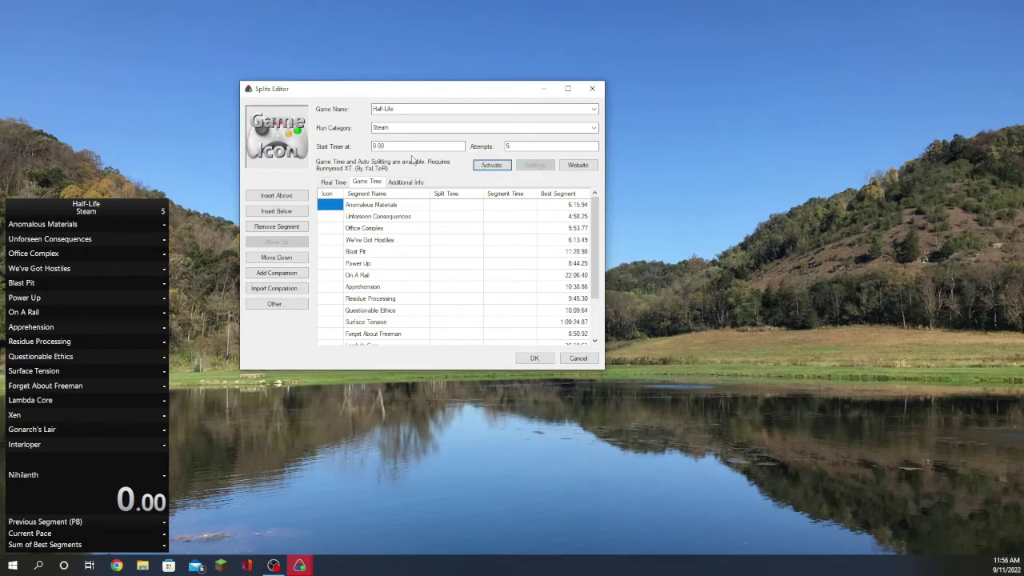
left_click(401, 109)
left_click_drag(413, 110, 376, 105)
key("Tab")
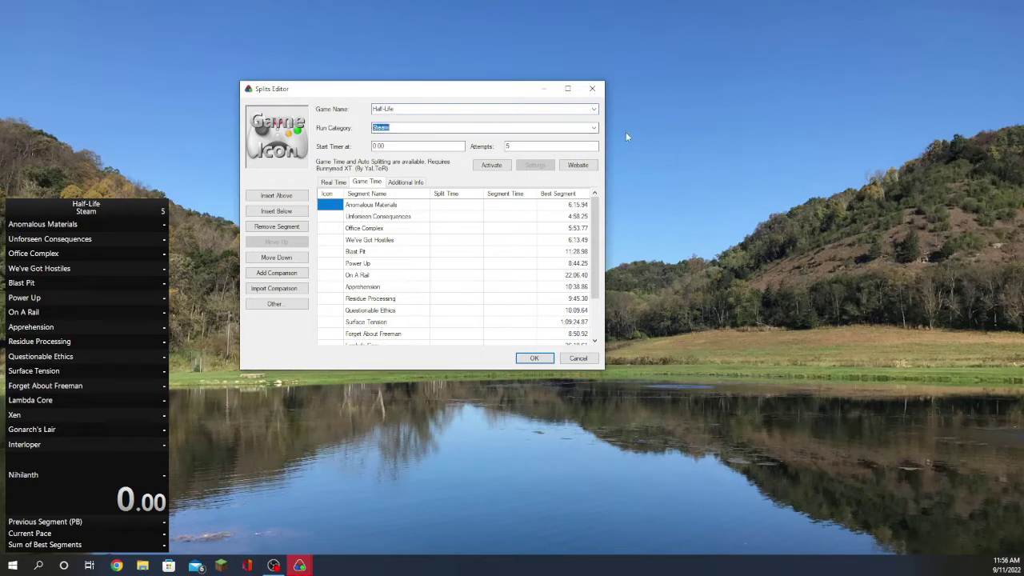
left_click(595, 129)
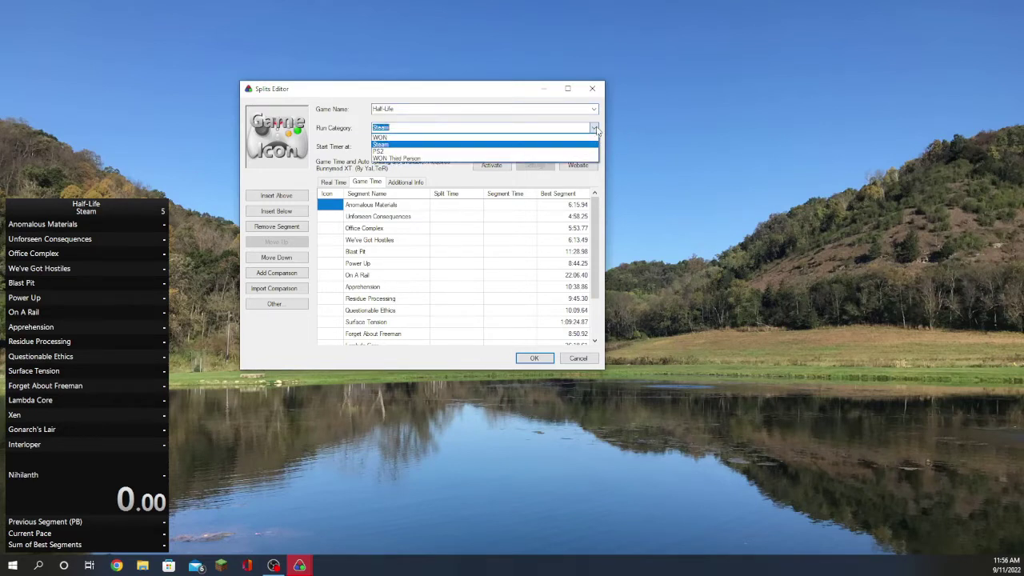
left_click(596, 130)
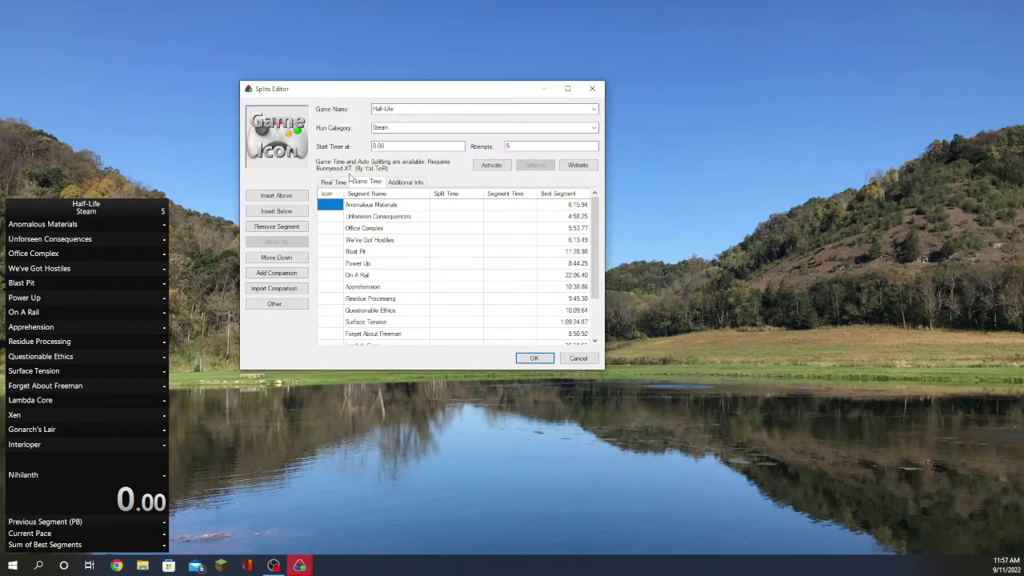
left_click(521, 357)
- Check which timing method the timer compares against, looking at the Game Time option
right_click(51, 424)
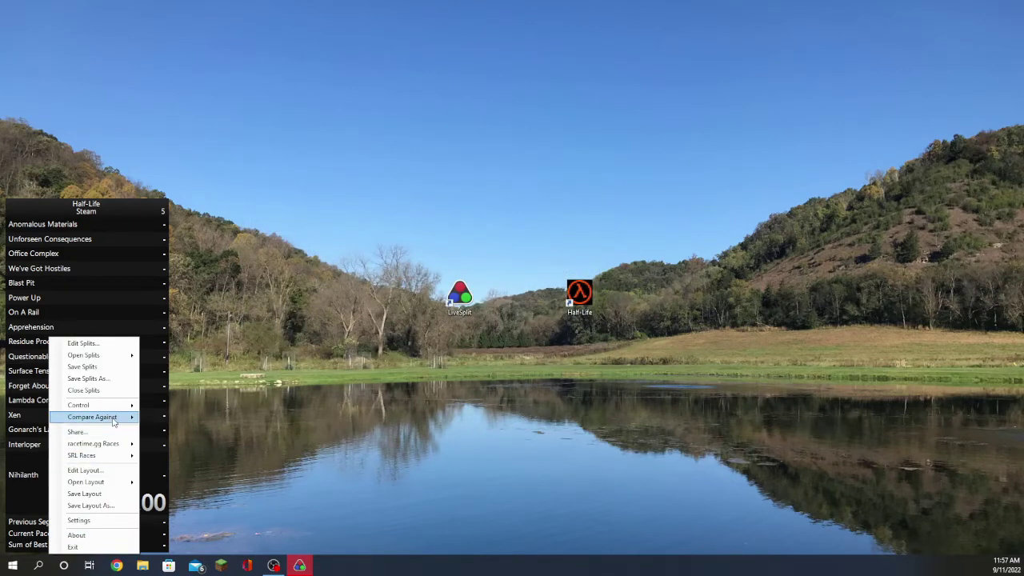
mouse_move(114, 421)
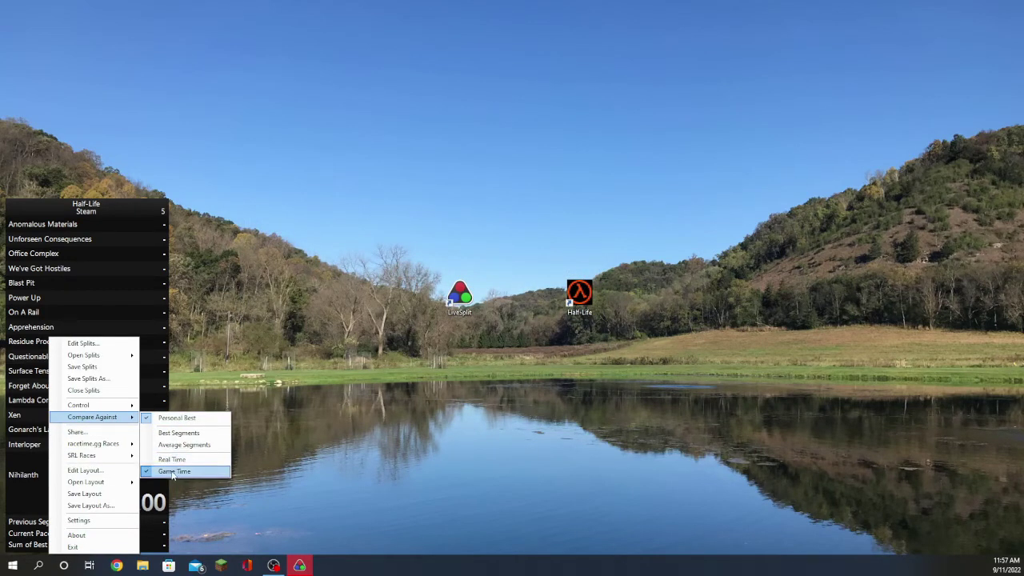
right_click(103, 285)
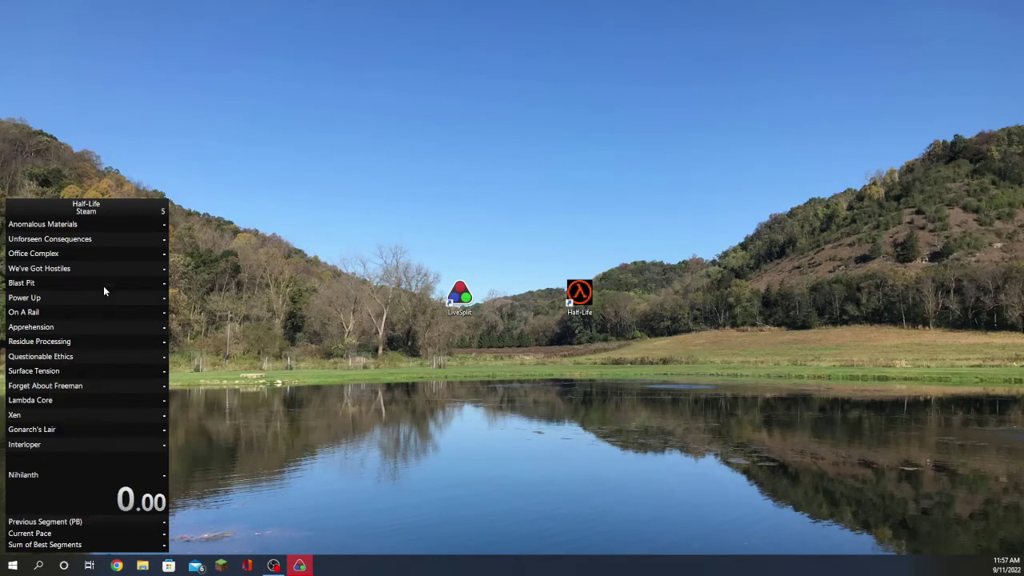
- Reopen the Half-Life splits for editing and activate auto splitting
right_click(104, 285)
left_click(375, 309)
double_click(122, 342)
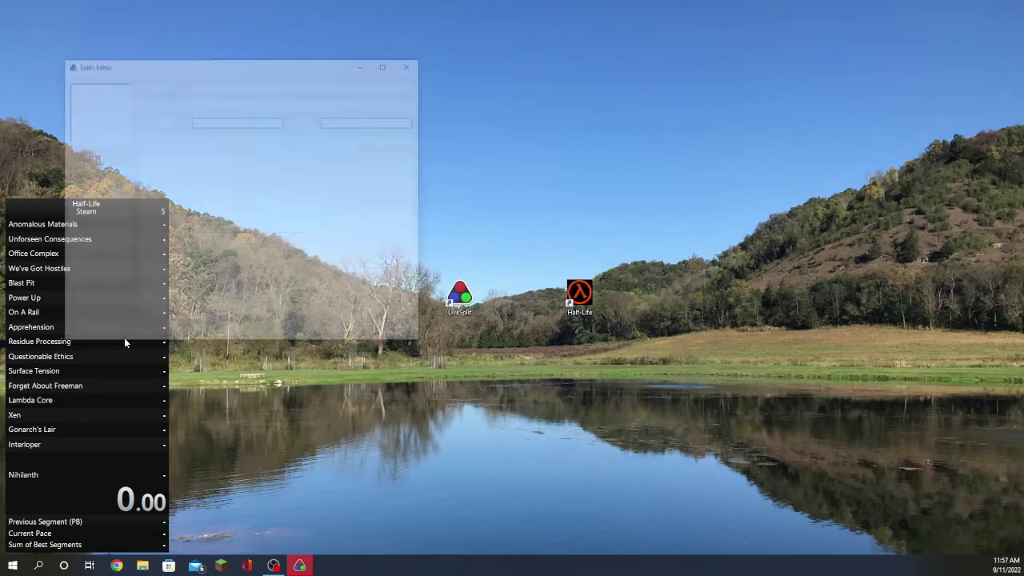
left_click_drag(256, 60, 452, 94)
left_click(453, 173)
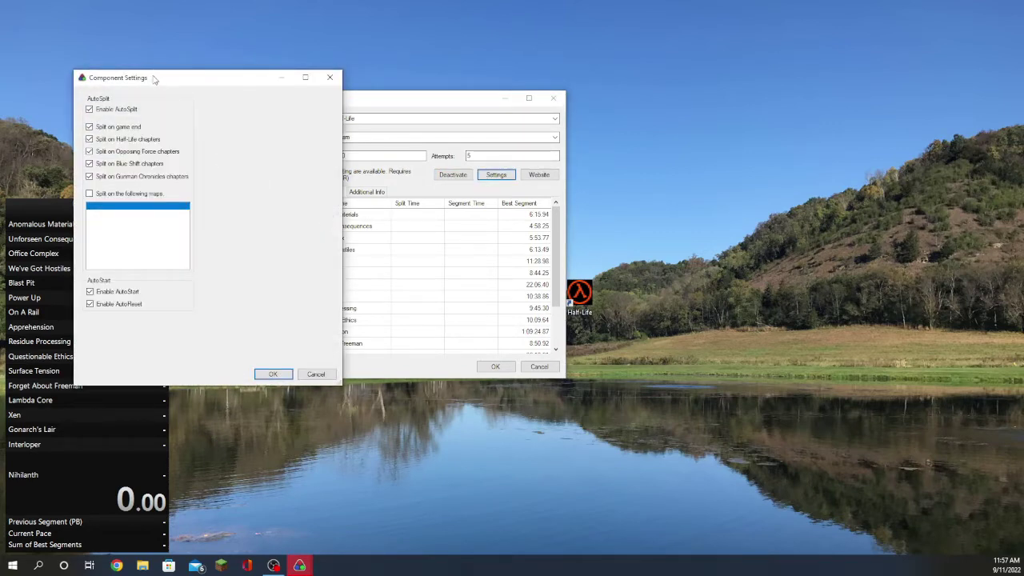
- Review the auto splitter's AutoSplit and AutoStart settings, including splitting on Half-Life chapters, and accept them
left_click_drag(166, 83, 123, 109)
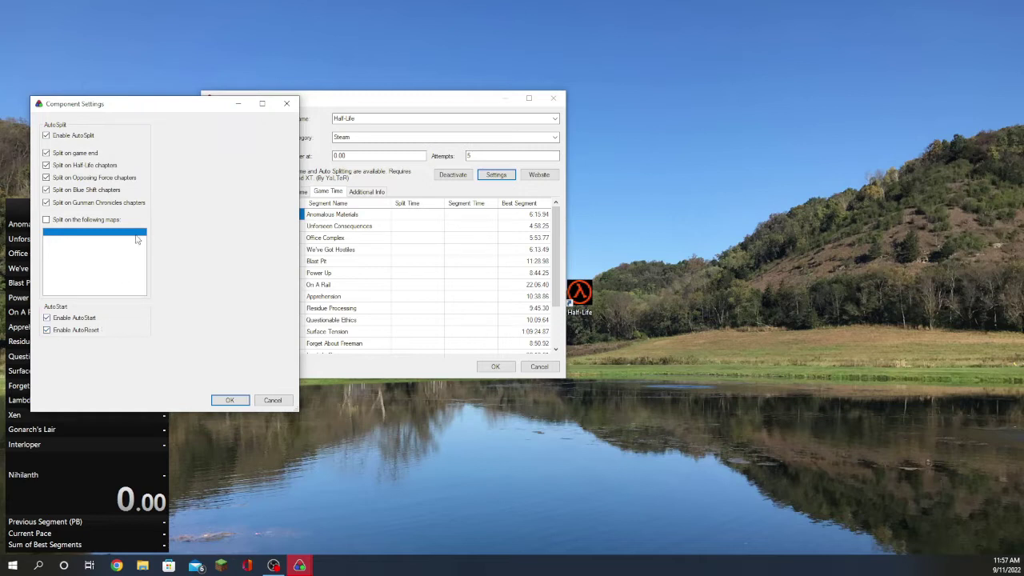
left_click(76, 168)
left_click(229, 400)
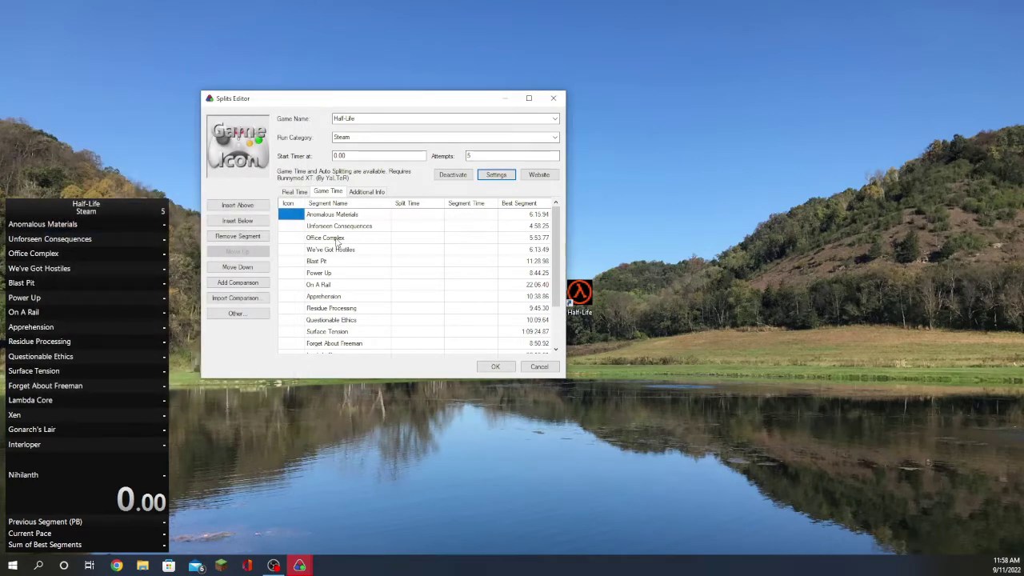
- Check the chapter segment names from Anomalous Materials to Nihilanth and save the splits
left_click(338, 214)
scroll(336, 232, "down", 2)
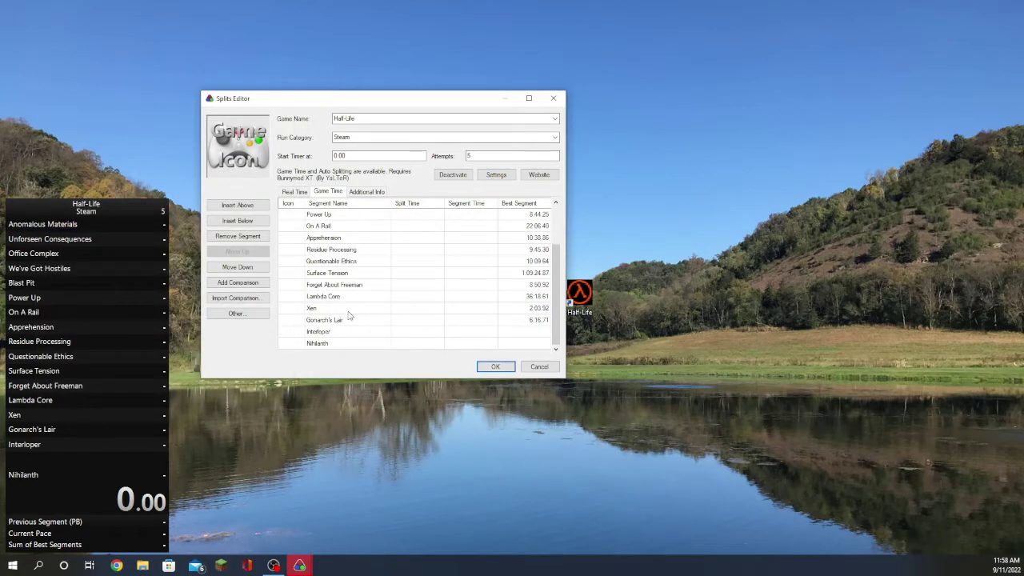
scroll(347, 326, "up", 2)
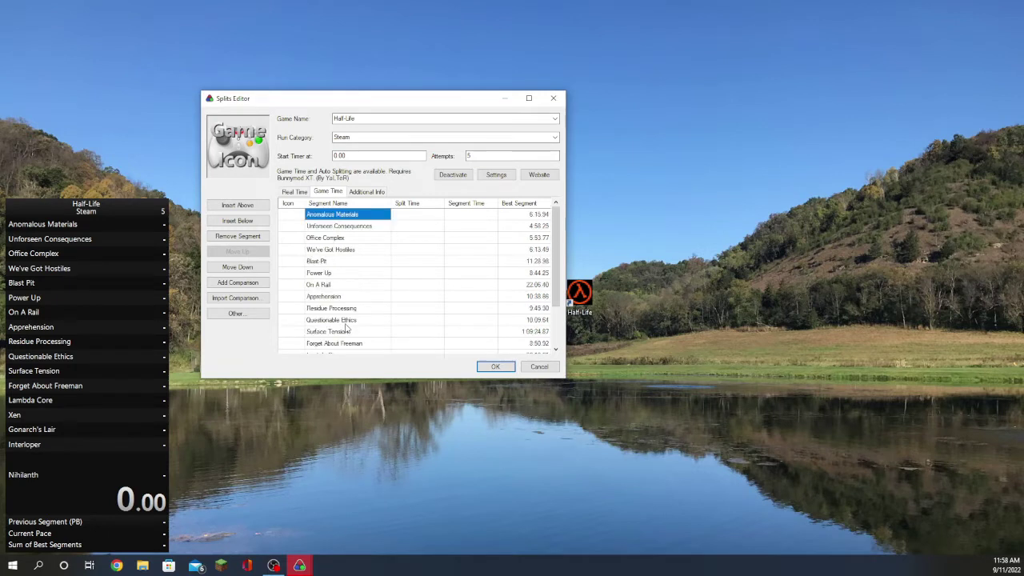
left_click(292, 216)
left_click(326, 216)
key("Return")
right_click(84, 387)
left_click(88, 361)
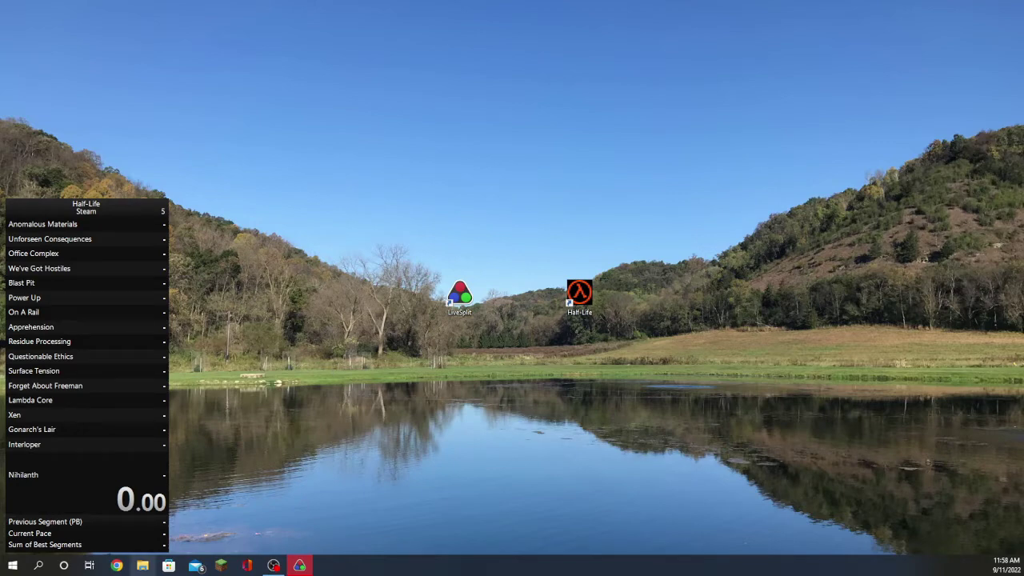
- Switch to File Explorer and show the Bunnymod XT folder in Documents beside the timer
left_click(142, 565)
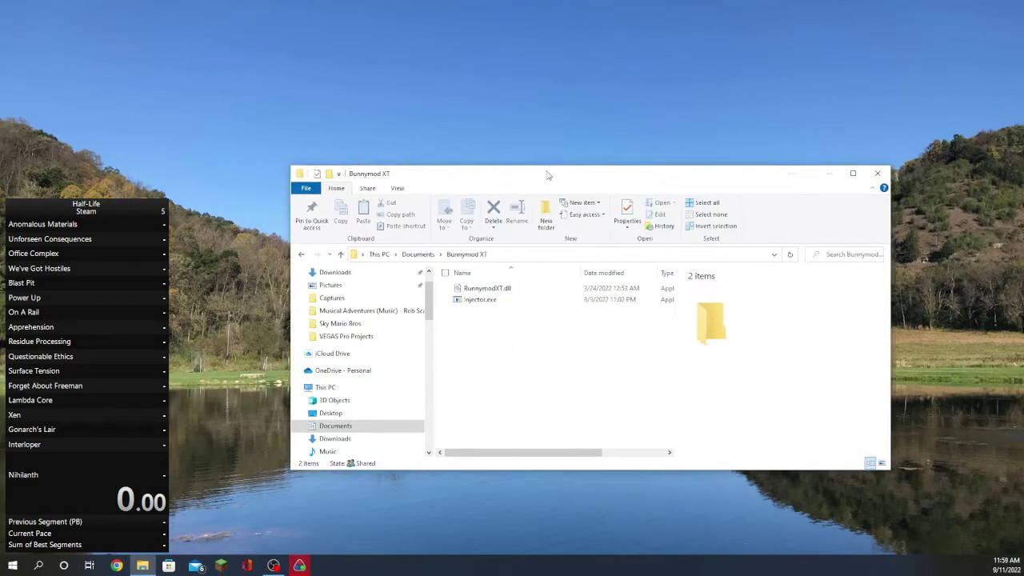
left_click_drag(549, 173, 520, 2)
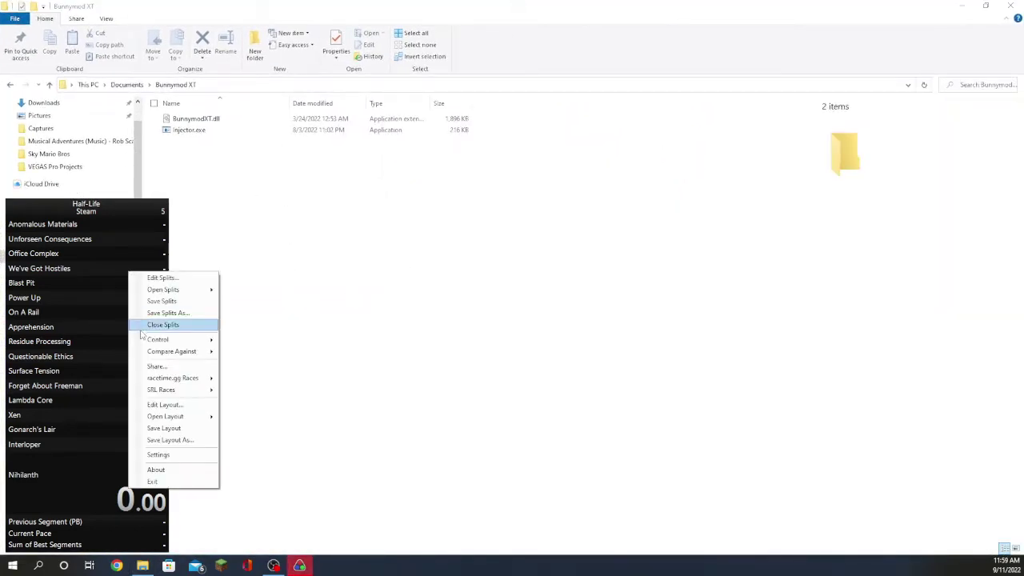
left_click(249, 249)
left_click_drag(469, 5, 502, 79)
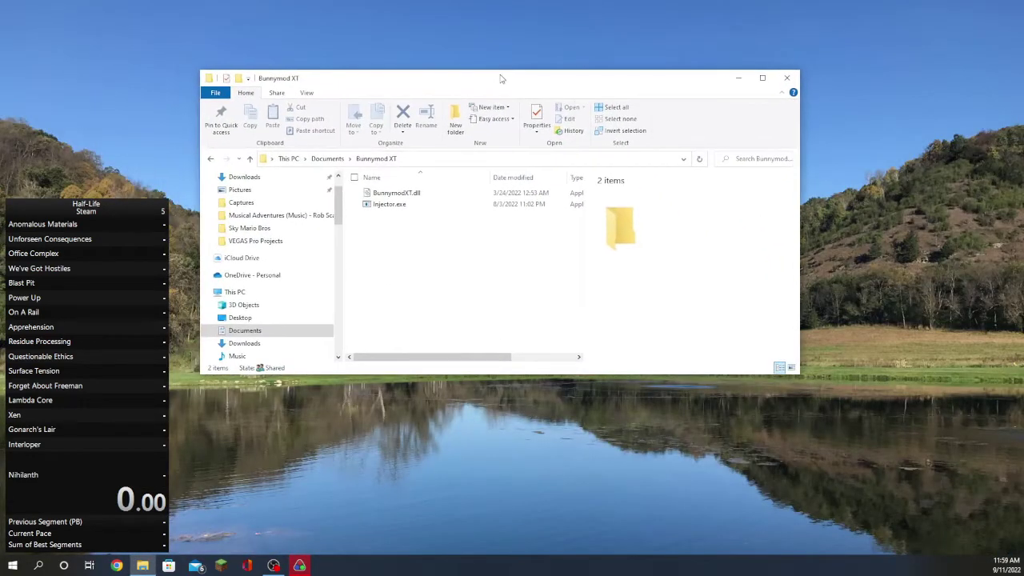
- Examine the two files BunnymodXT.dll and Injector.exe in the Bunnymod XT folder
left_click(388, 194)
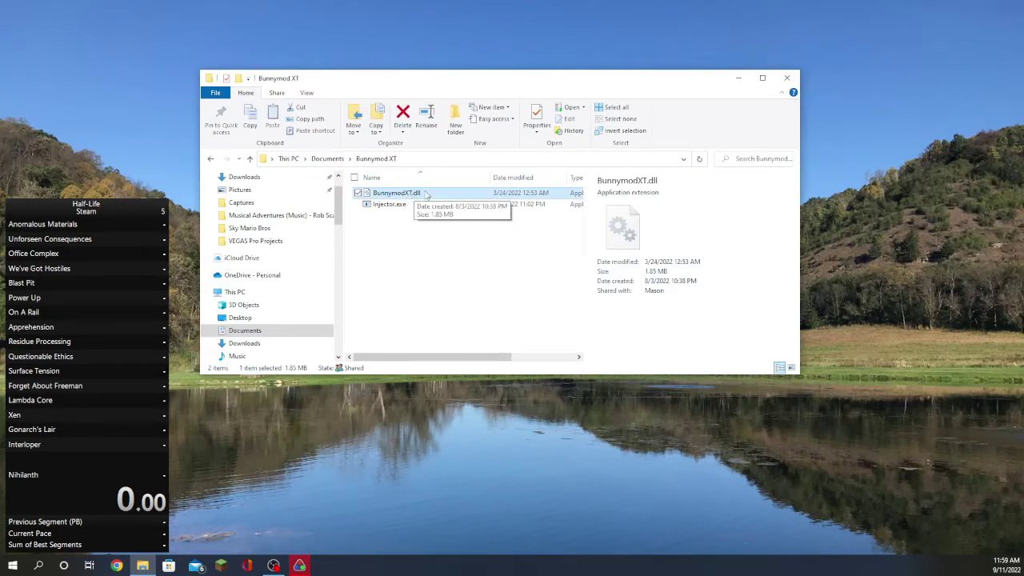
left_click(400, 204)
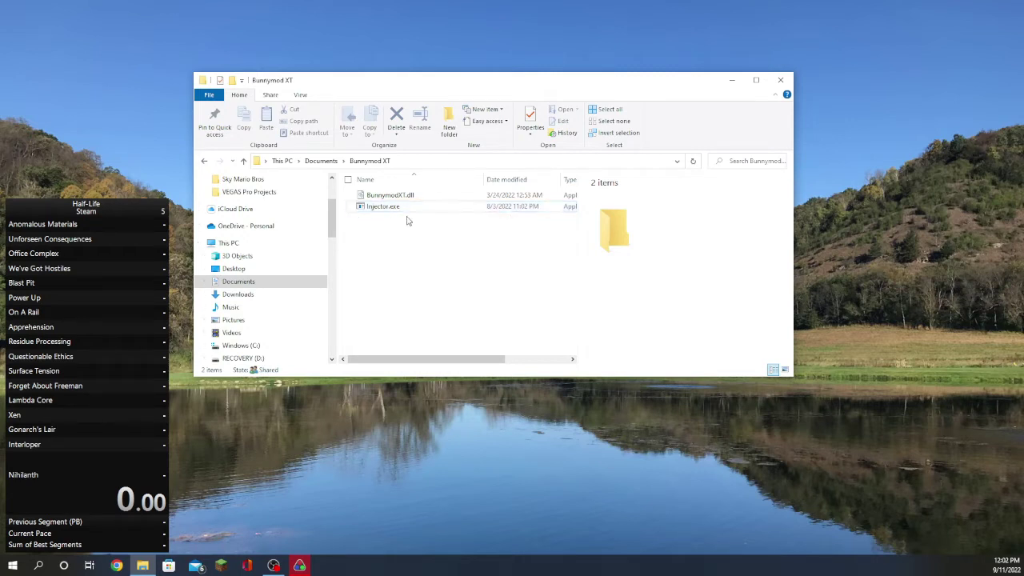
left_click(408, 208)
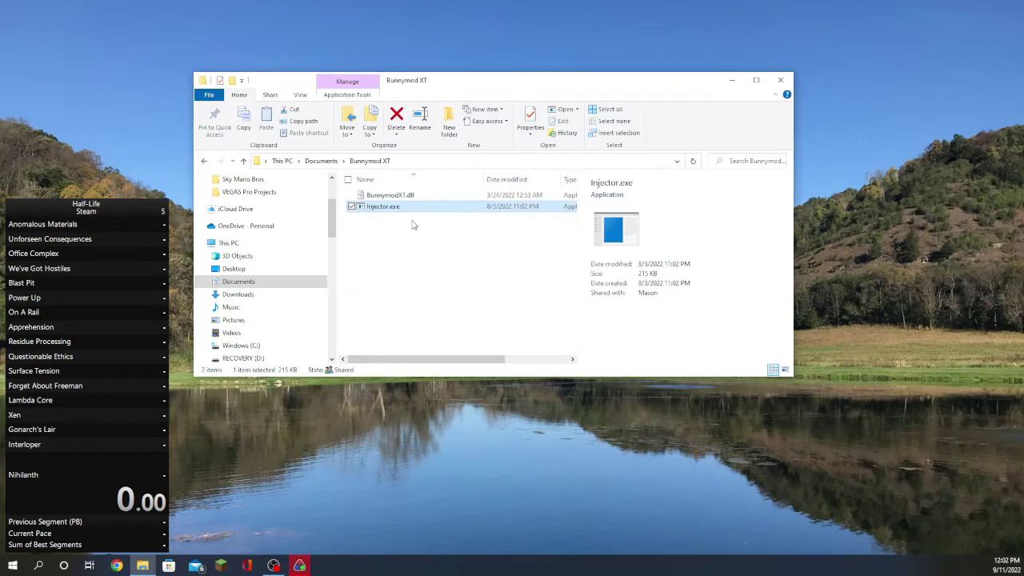
left_click_drag(354, 215, 482, 257)
left_click_drag(480, 313, 350, 225)
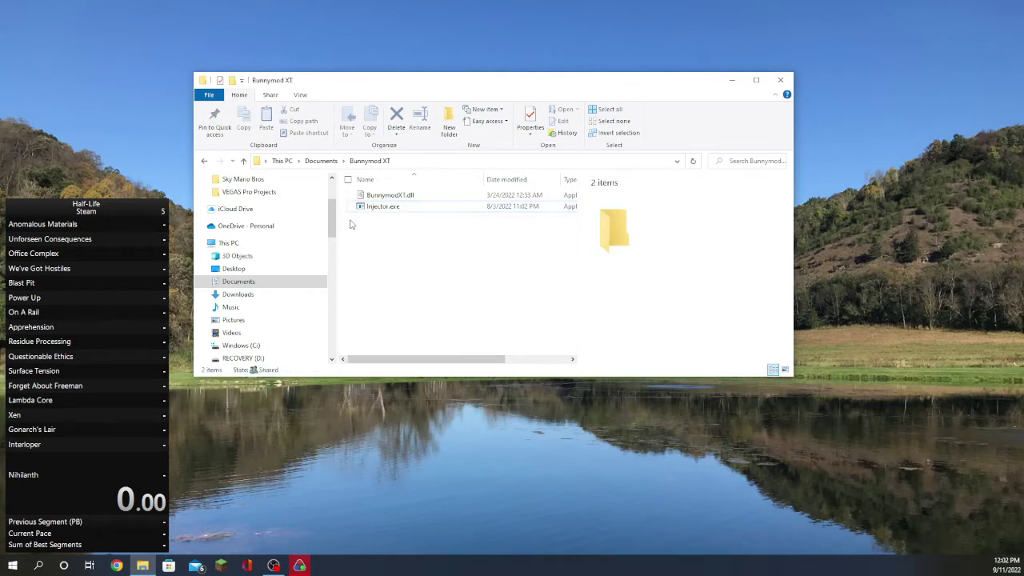
left_click(398, 196)
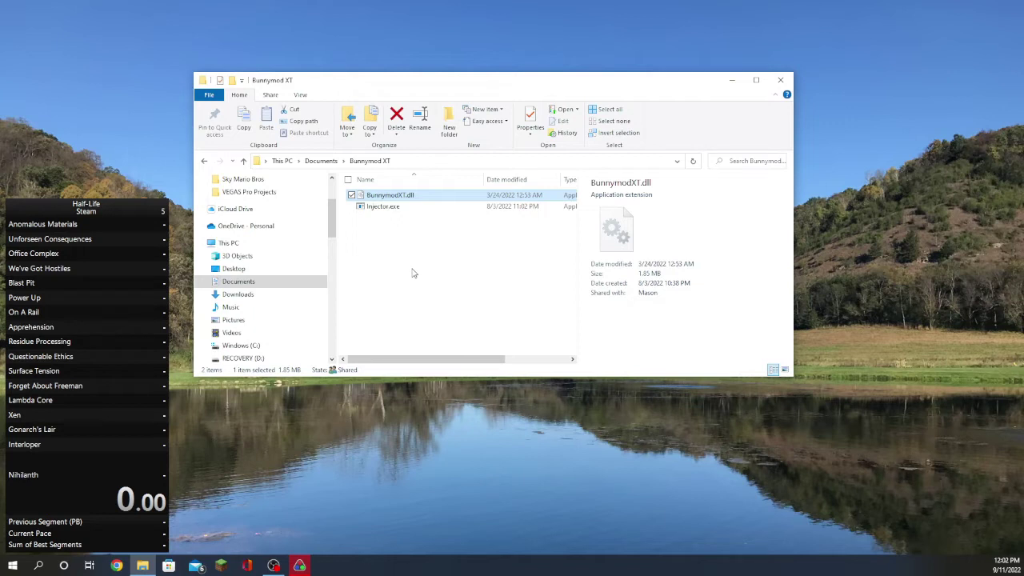
left_click_drag(397, 270, 388, 306)
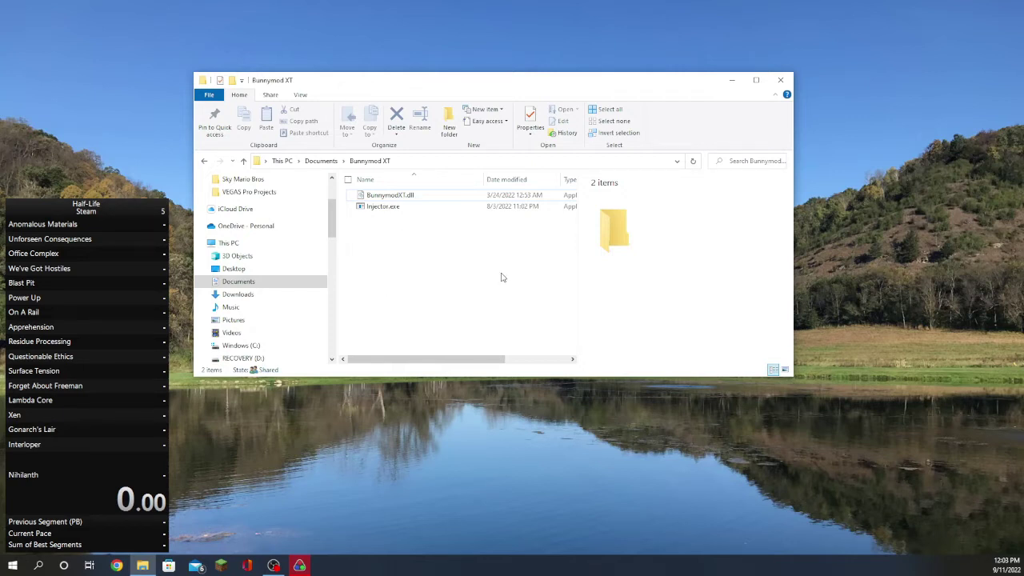
double_click(387, 208)
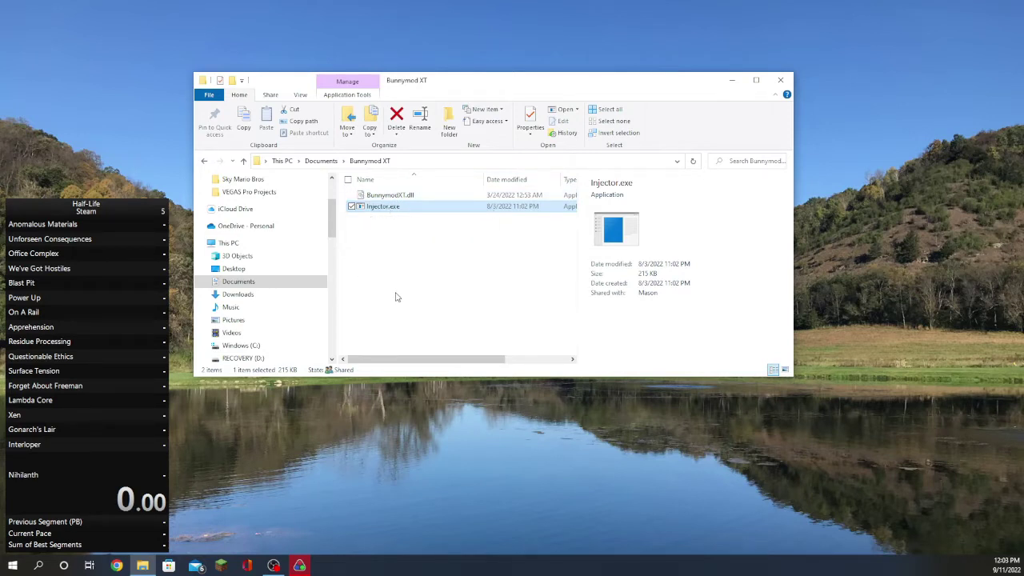
left_click(399, 289)
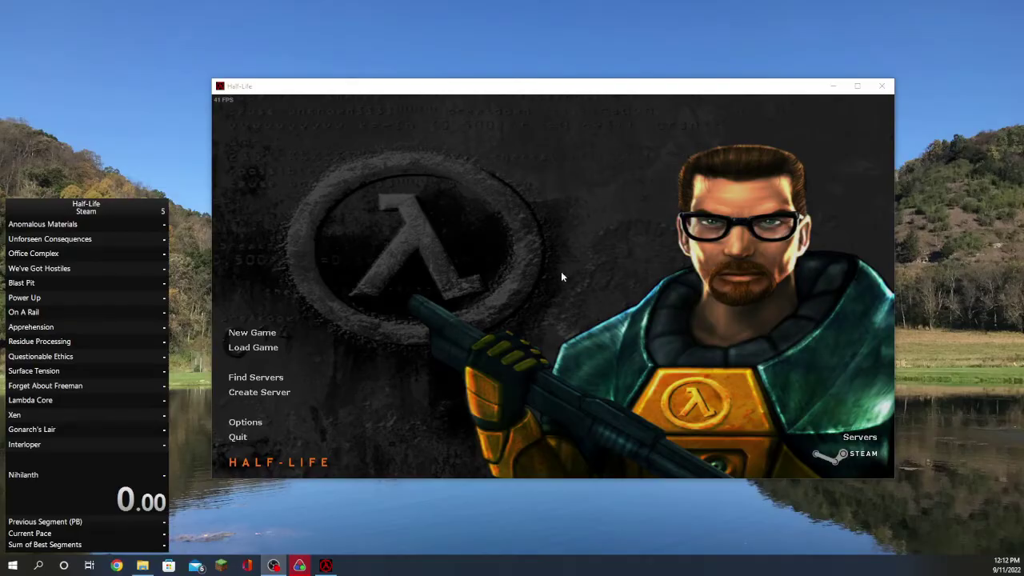
- Inject Bunnymod XT into the running Half-Life game with Injector.exe and minimize its debug console
left_click(142, 565)
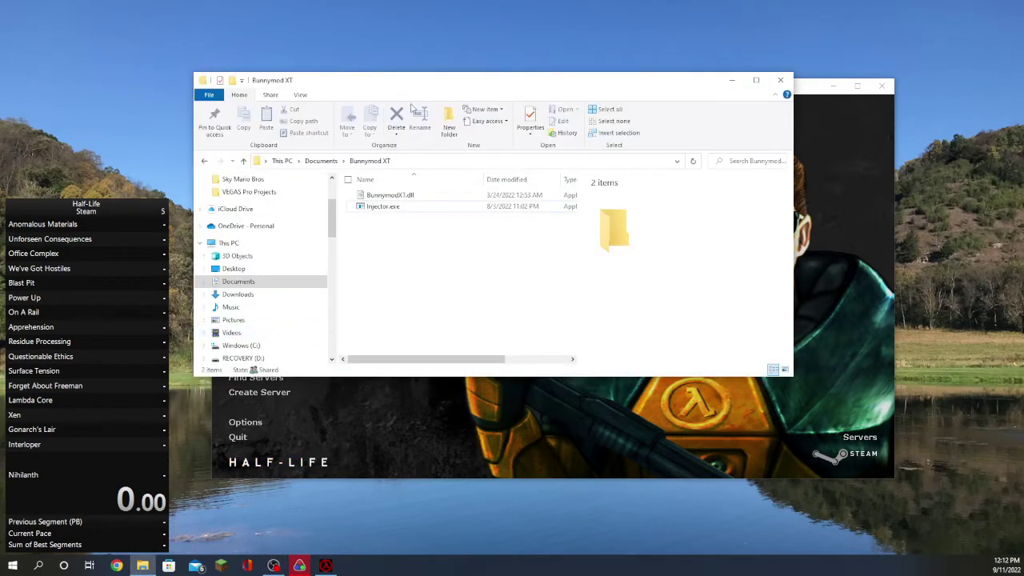
left_click_drag(371, 86, 428, 89)
left_click(444, 210)
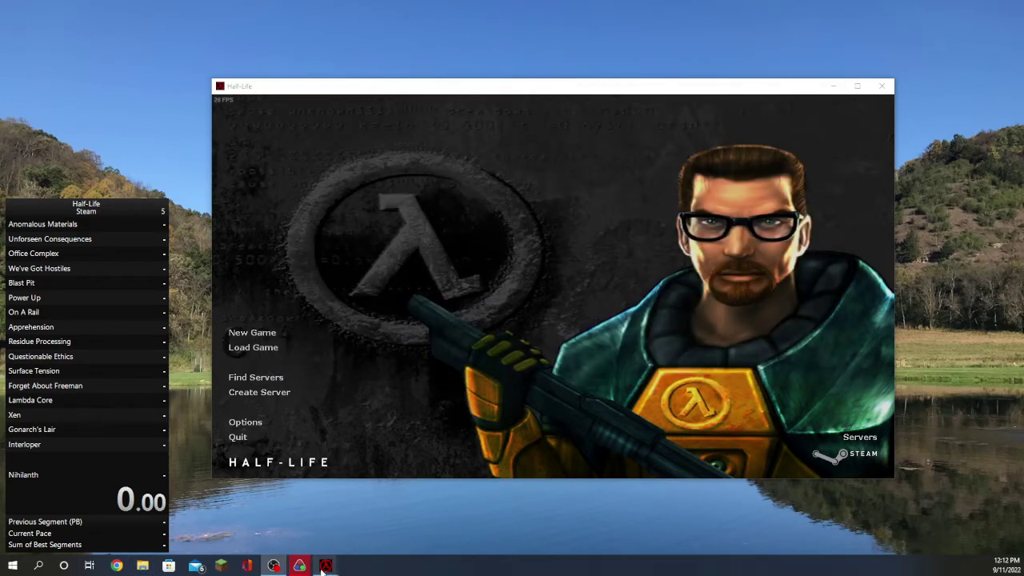
left_click(323, 569)
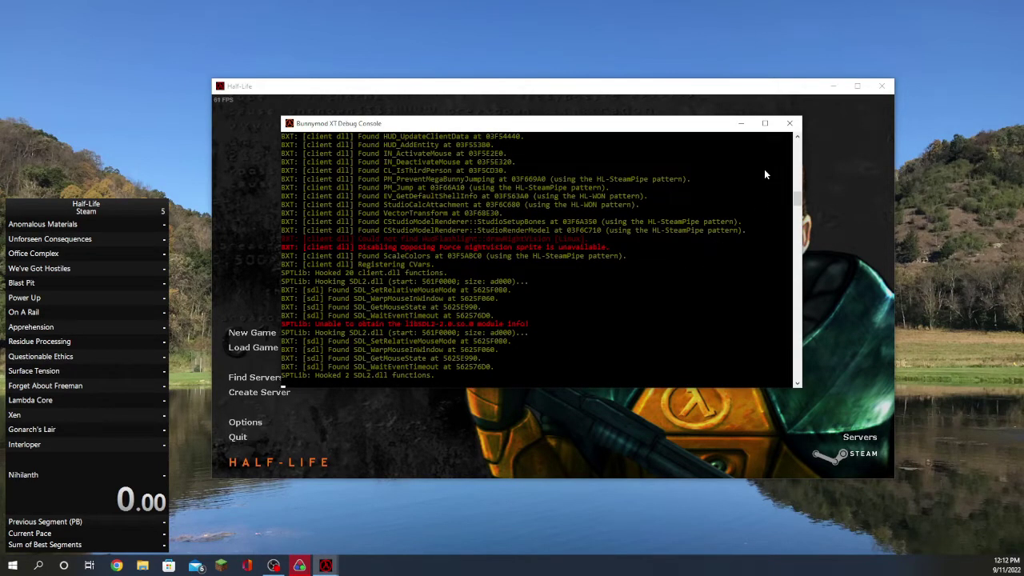
left_click(740, 123)
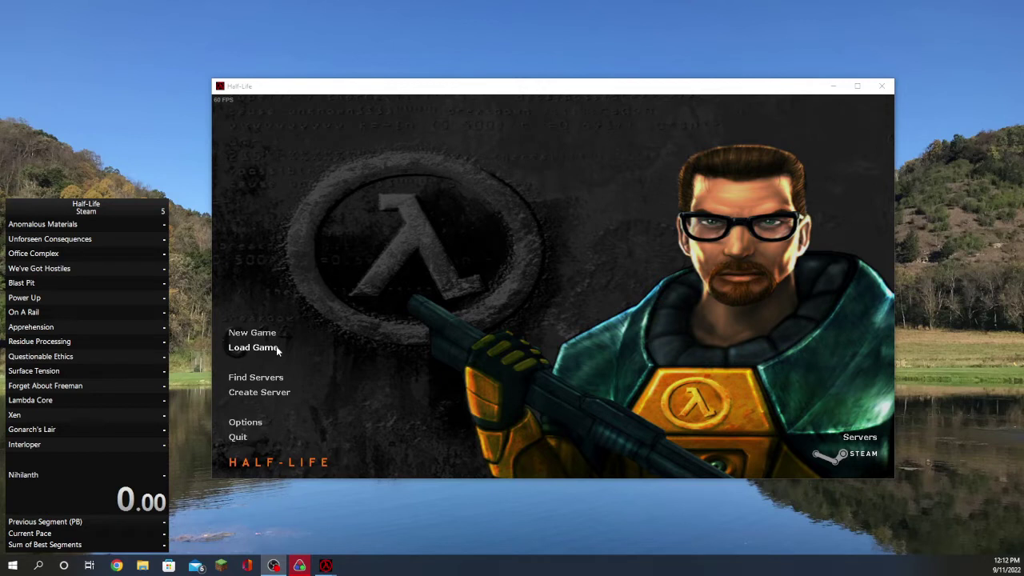
- Start a new Half-Life game in the Training Room
left_click(400, 472)
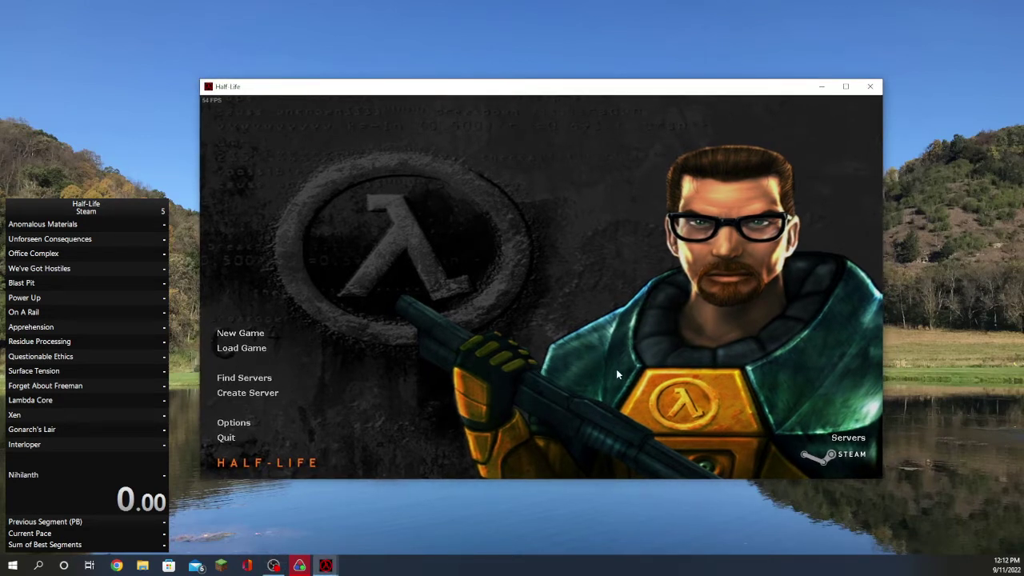
left_click(240, 332)
left_click(607, 342)
left_click(240, 333)
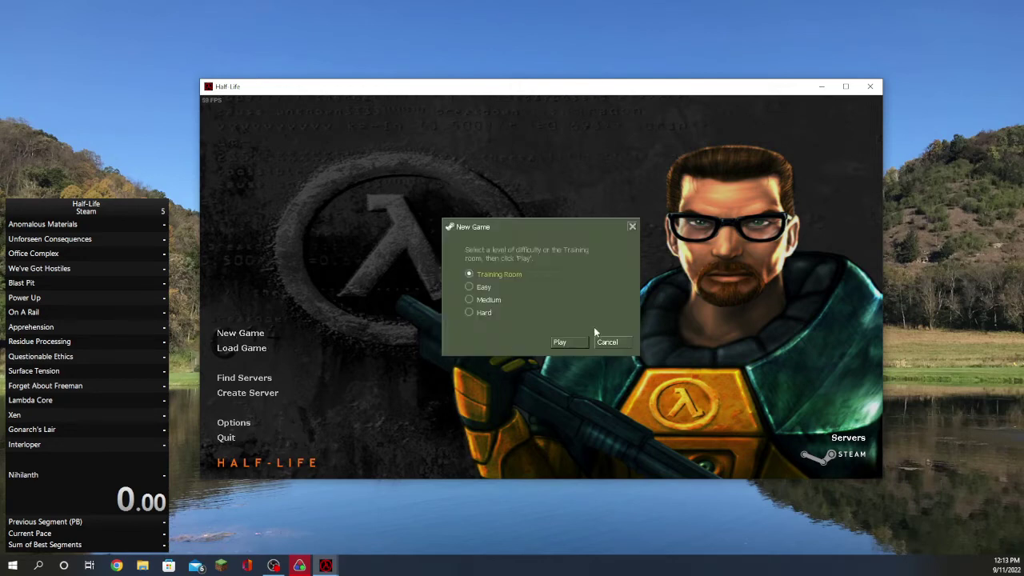
left_click(560, 343)
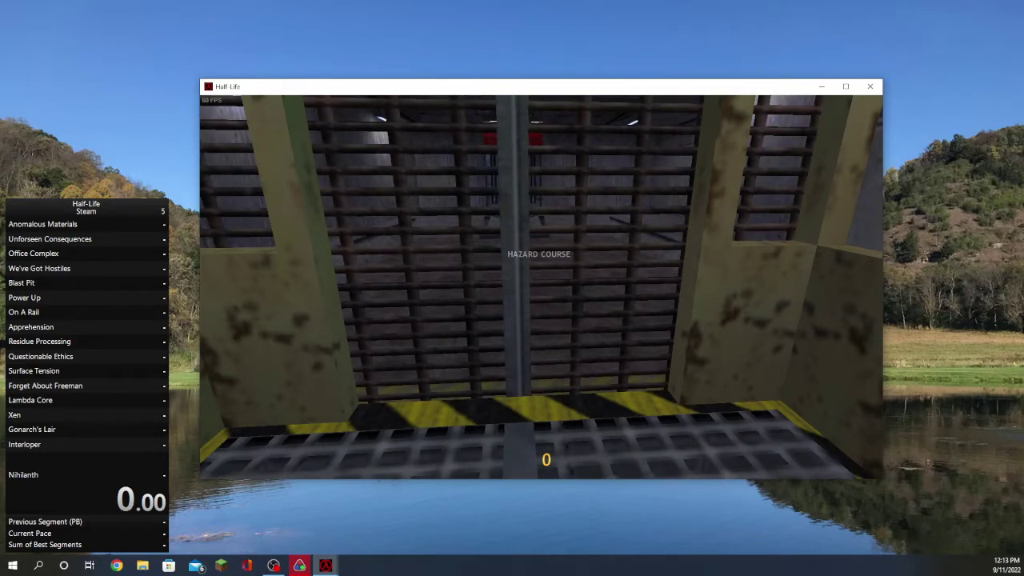
- Walk out of the elevator and around the Training Facility lobby of the Hazard Course
key("w")
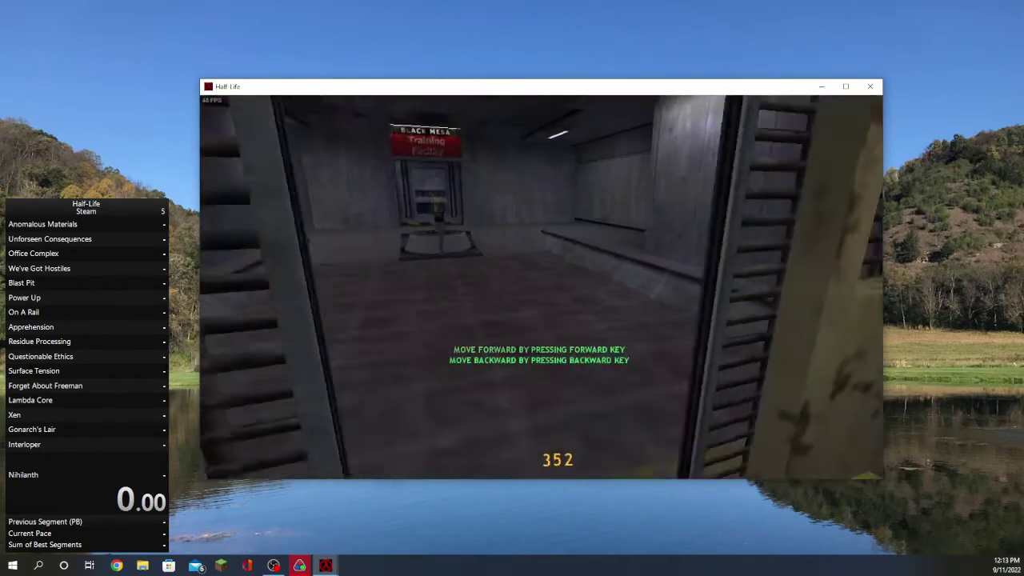
key("w")
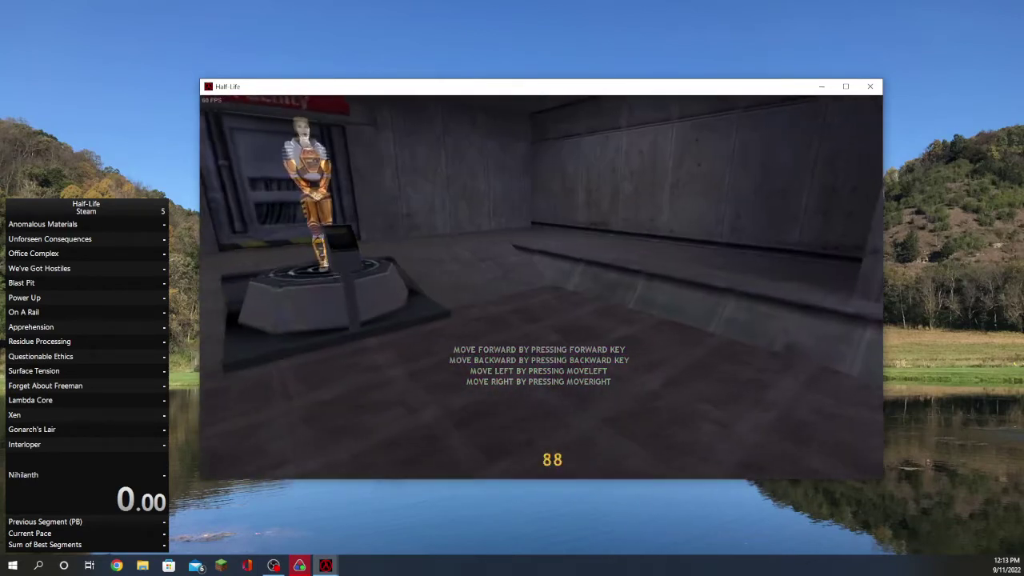
key("w")
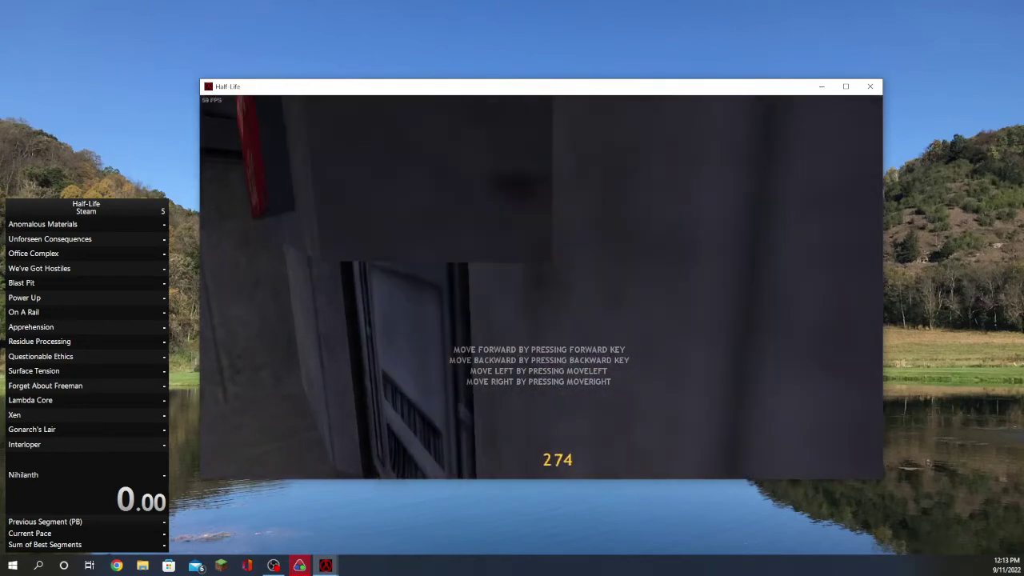
key("w")
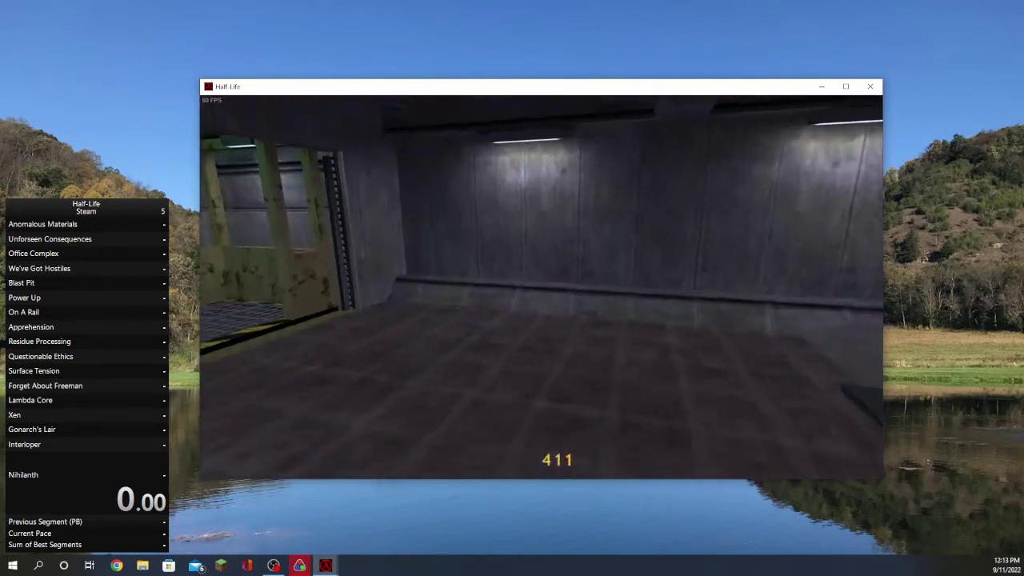
key("w")
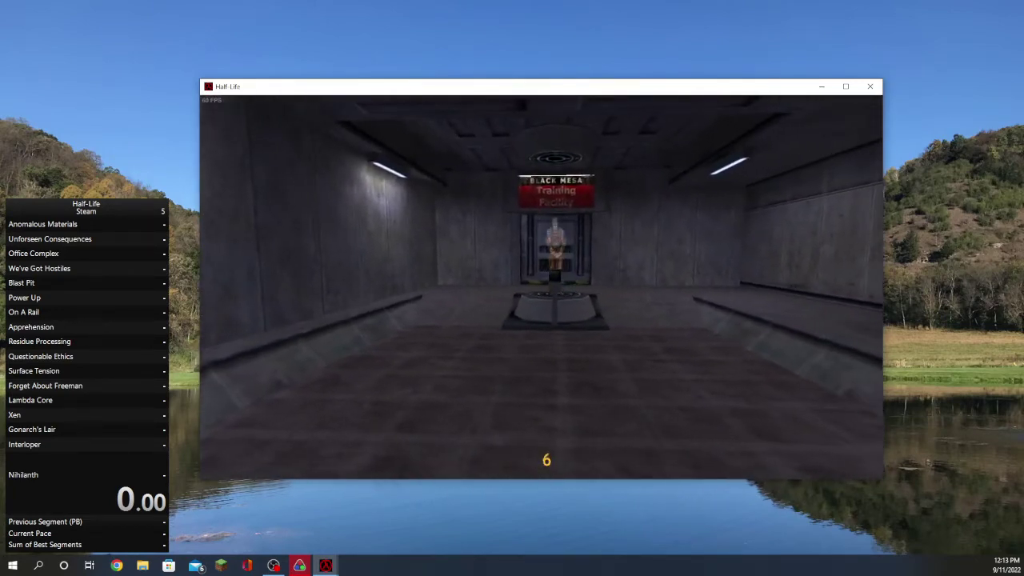
key("w")
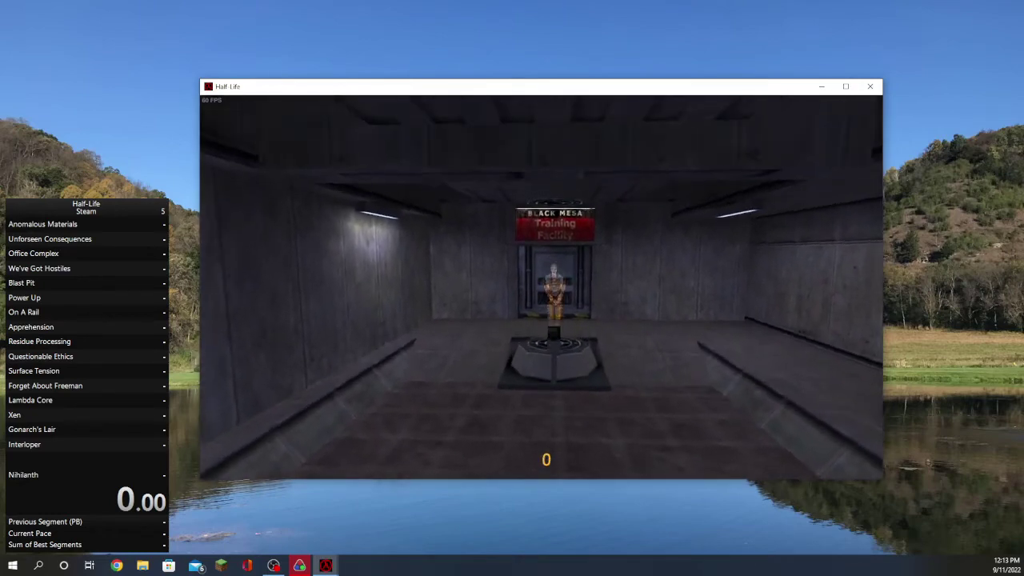
key("w")
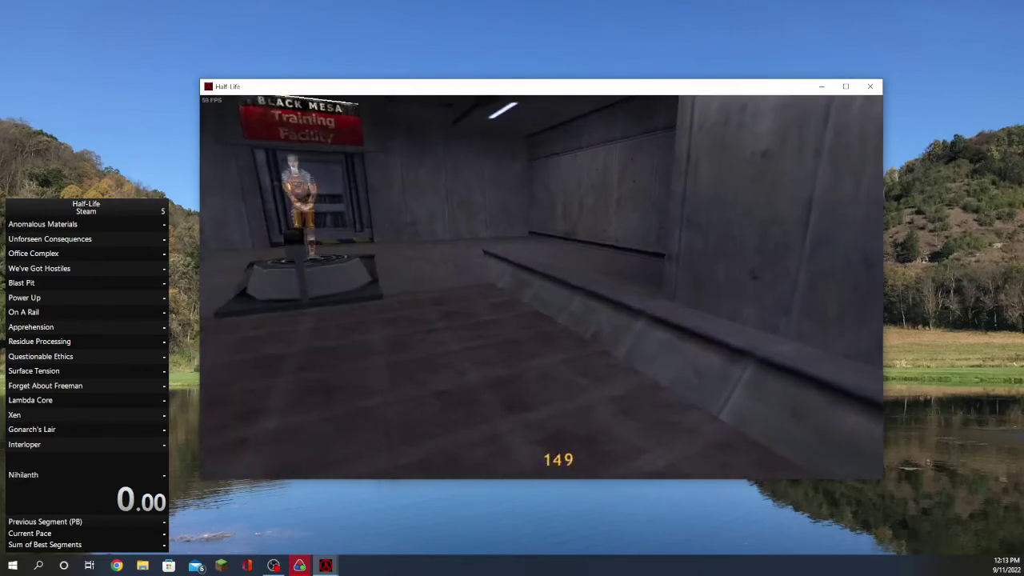
key("grave")
key("Escape")
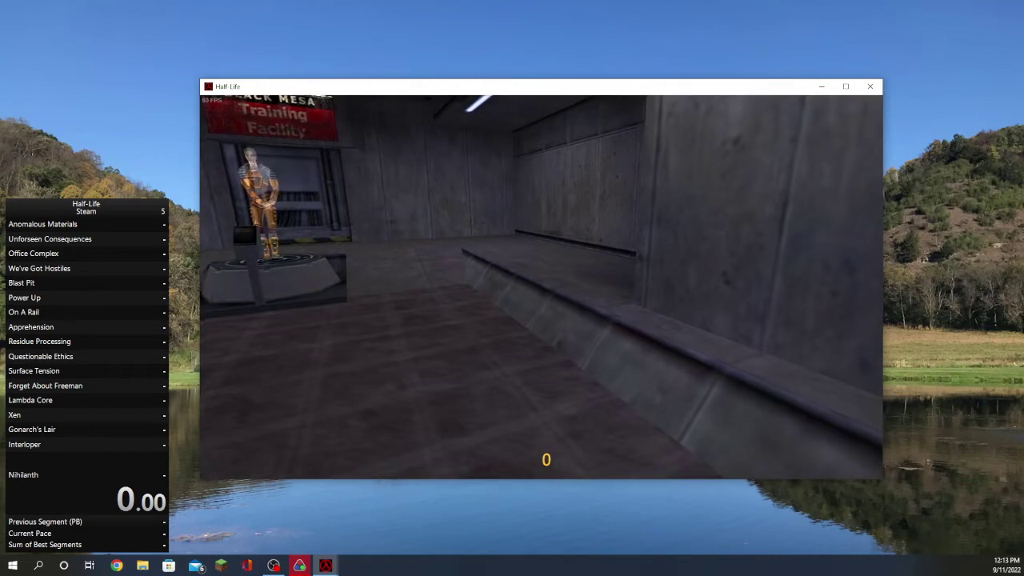
- Jump around the lobby, go through the Training Facility door and pick up the HEV suit
key("w")
key("space")
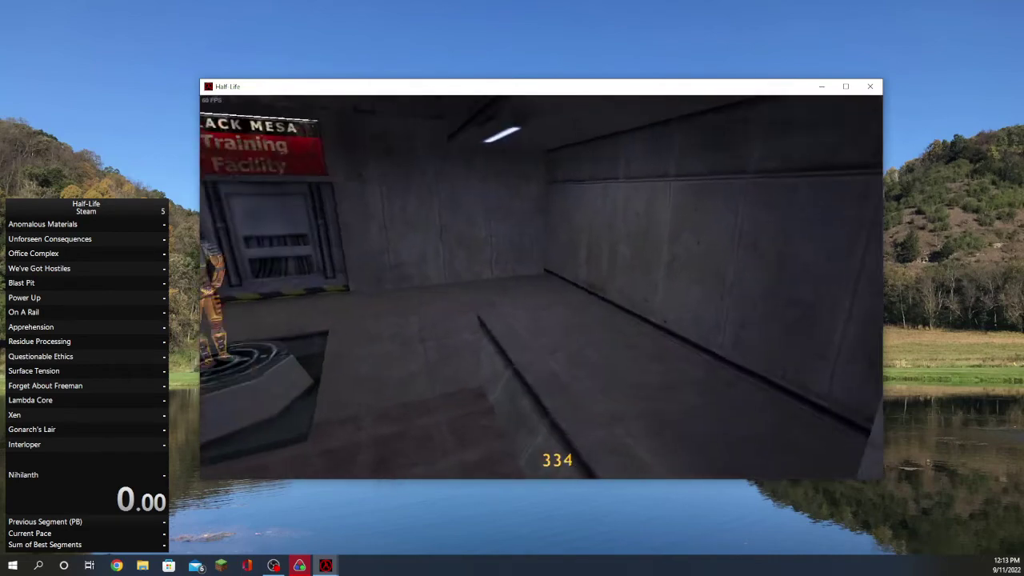
key("space")
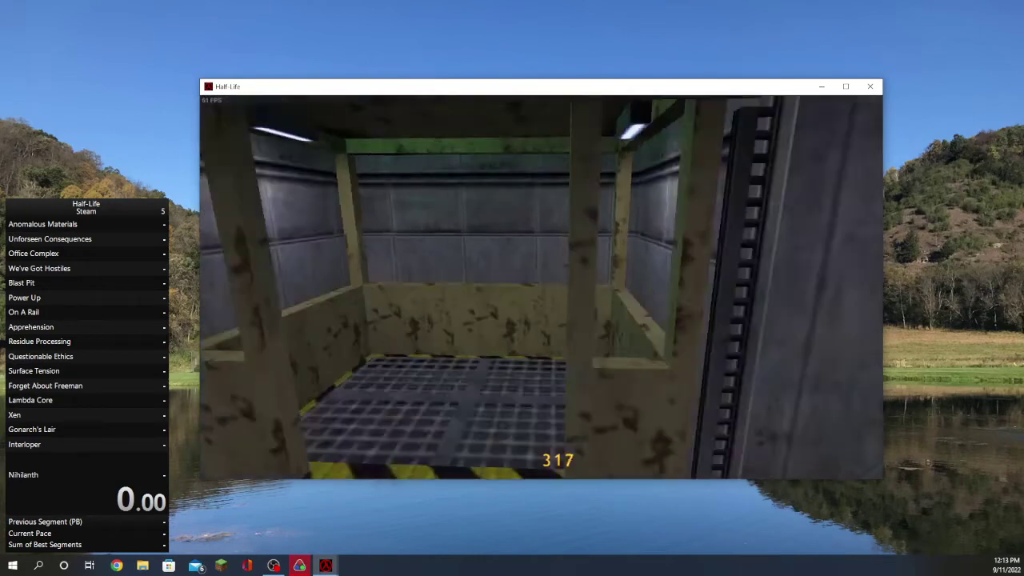
key("space")
key("space")
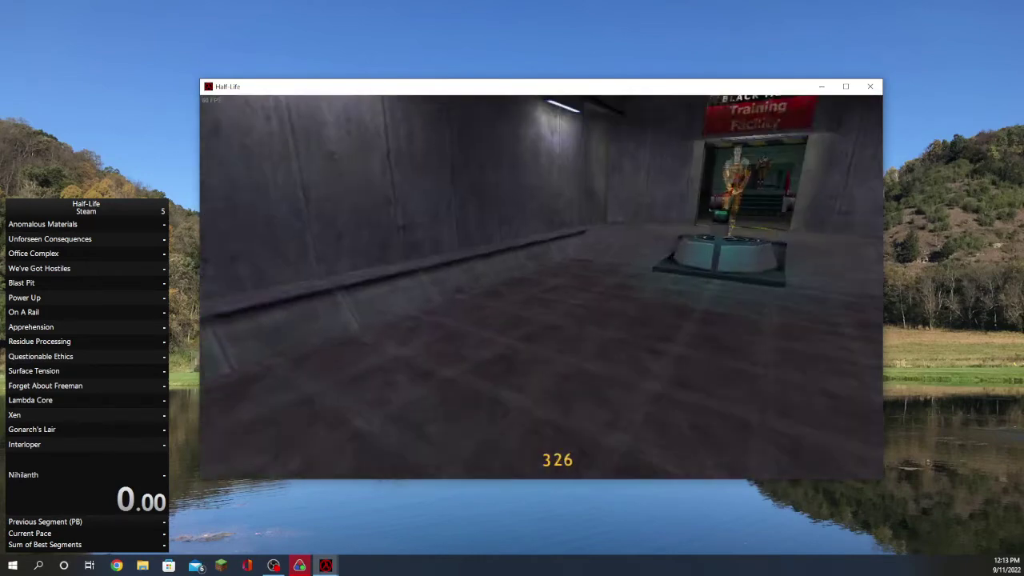
key("space")
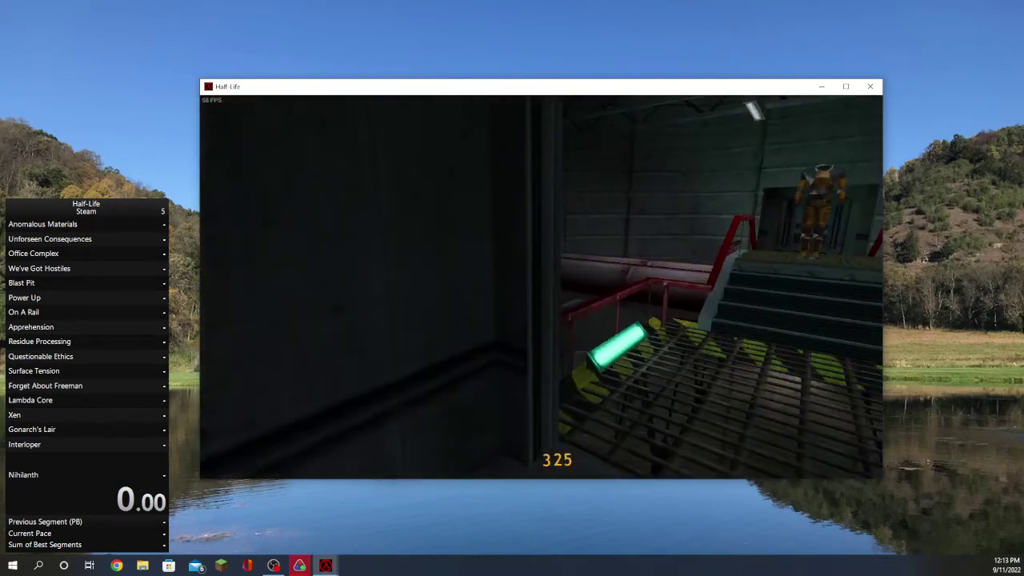
key("space")
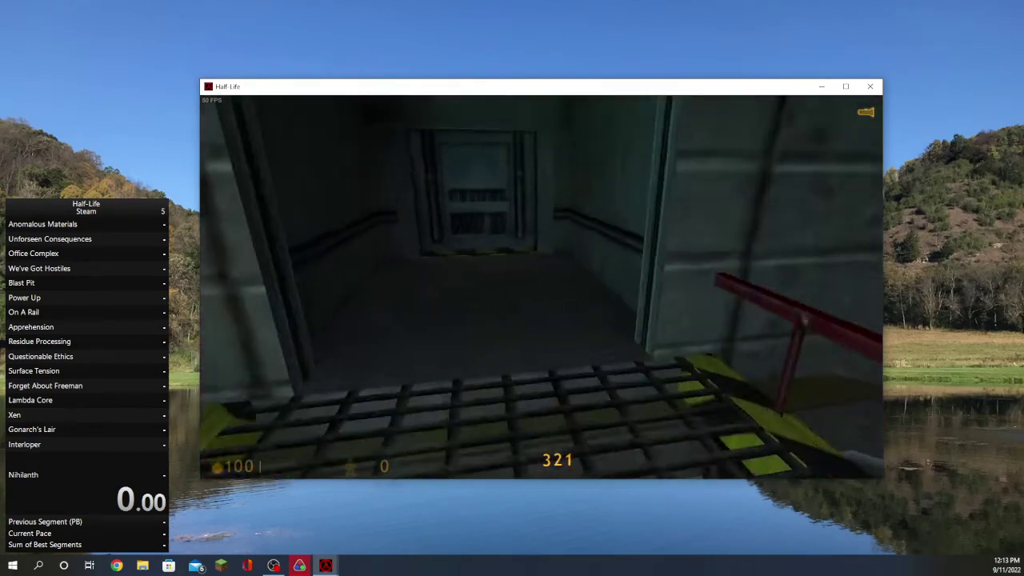
- Leave the Training Room by loading the Anomalous Materials map with the run timer started, and move around its entrance
key("Escape")
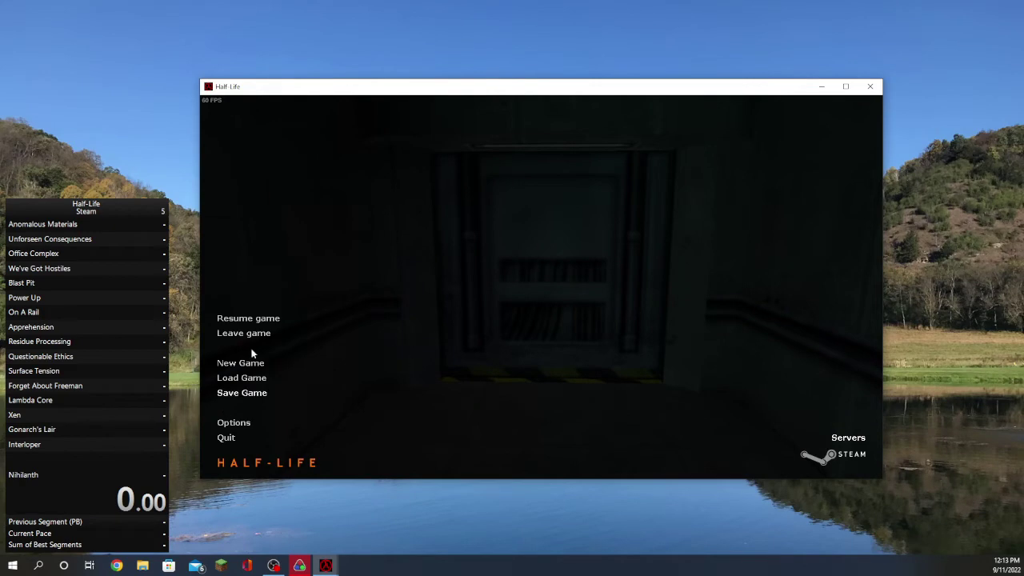
key("grave")
key("Up")
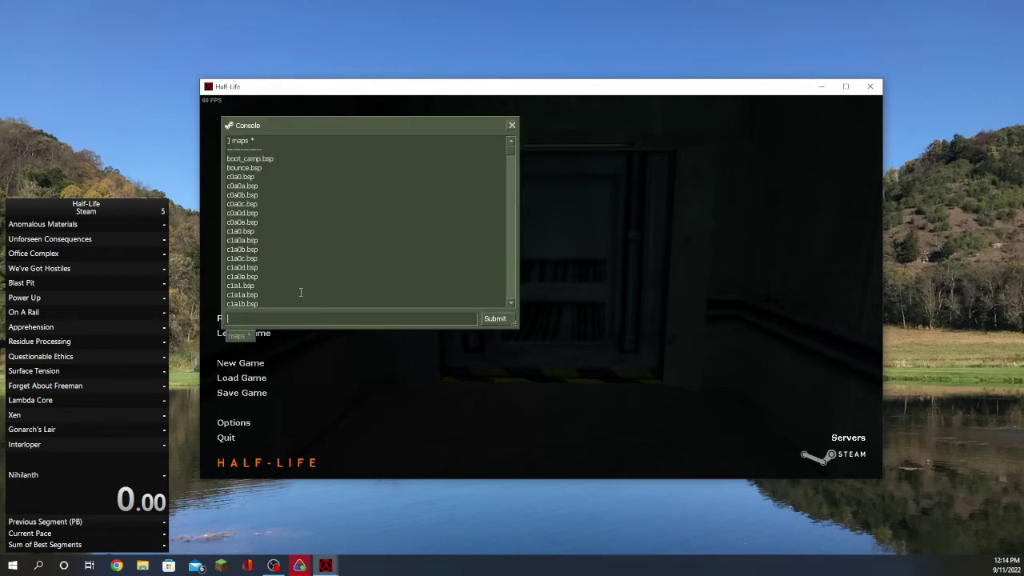
key("Escape")
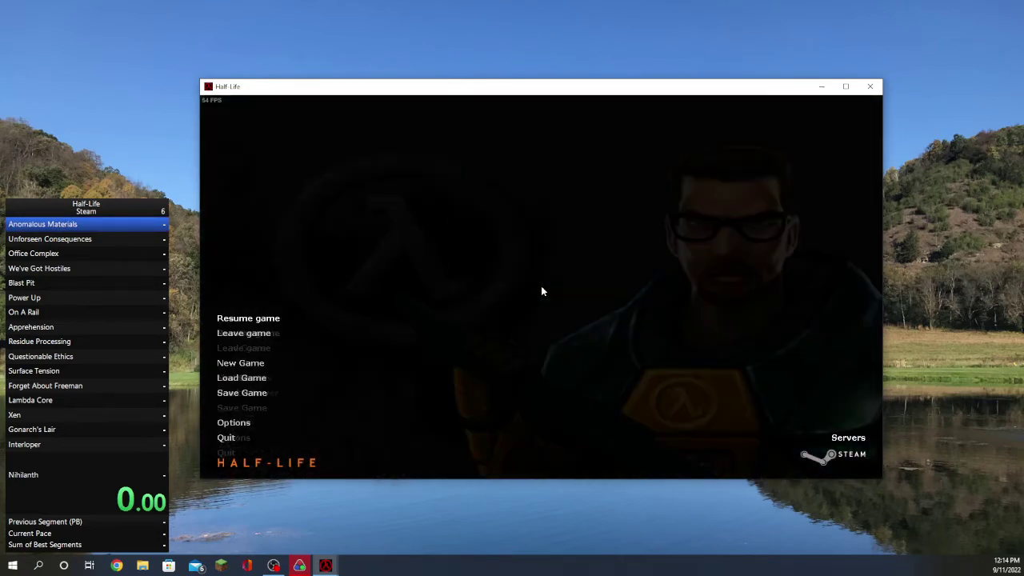
key("Escape")
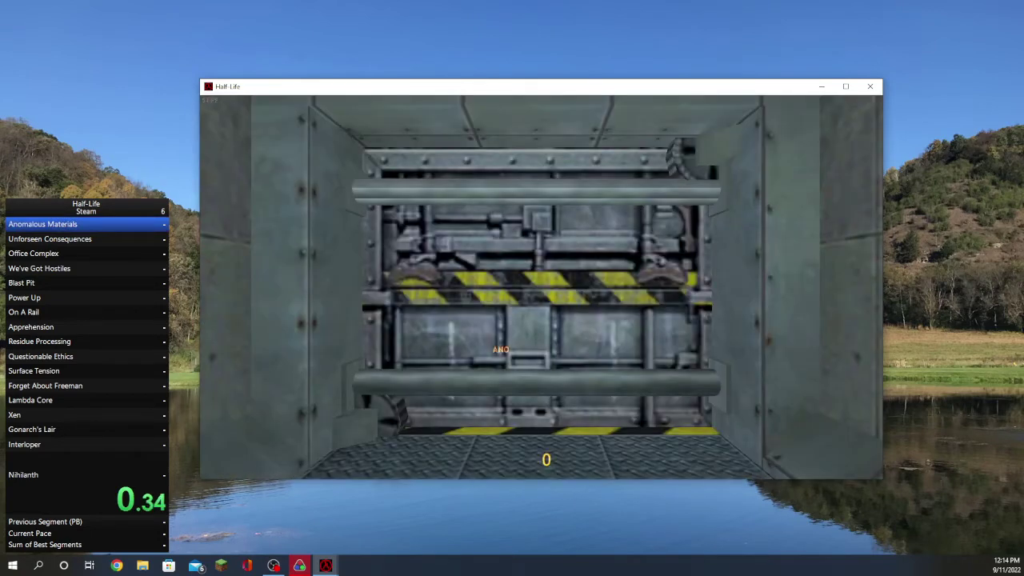
key("w")
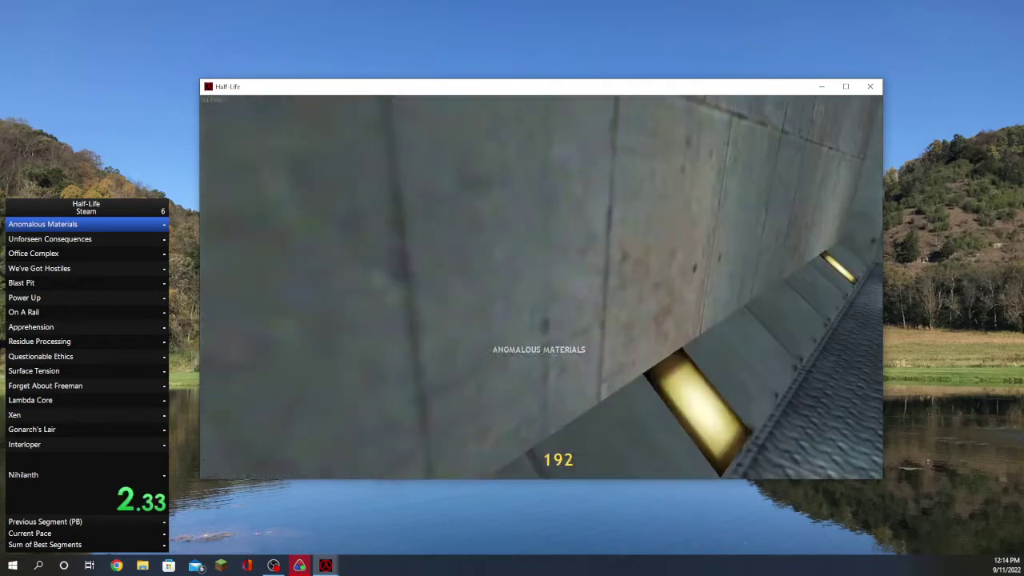
- Leave the current game and bind the ] key to "bxt_timer_reset;bxt_timer_start;map c1a0" in the developer console
key("Escape")
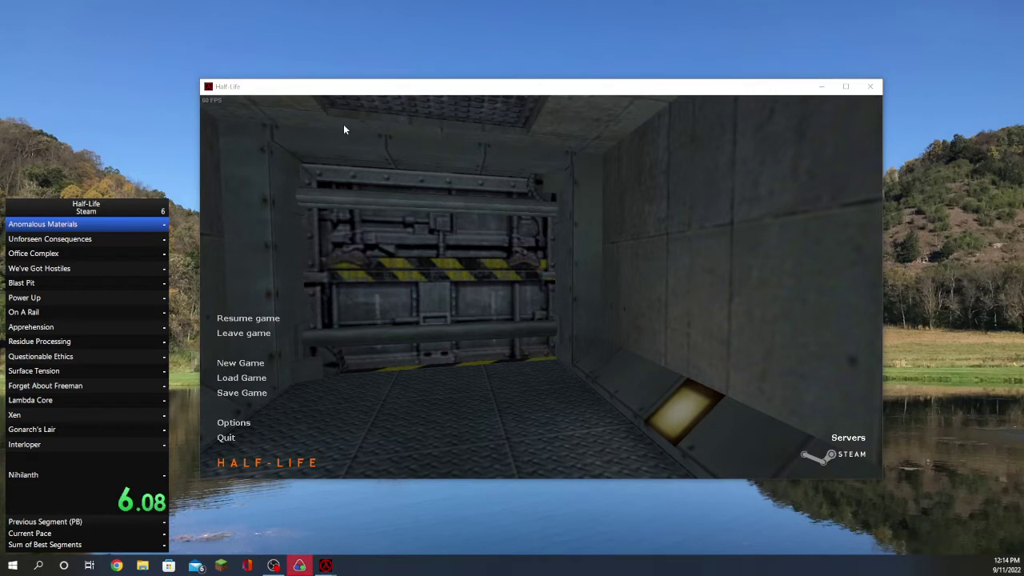
key("grave")
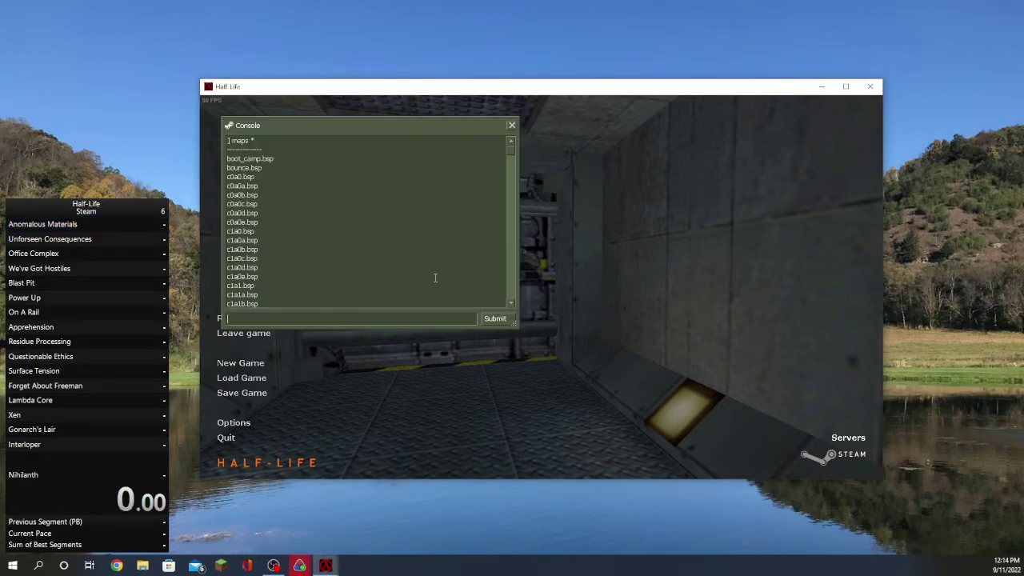
type("bind ]")
left_click(244, 332)
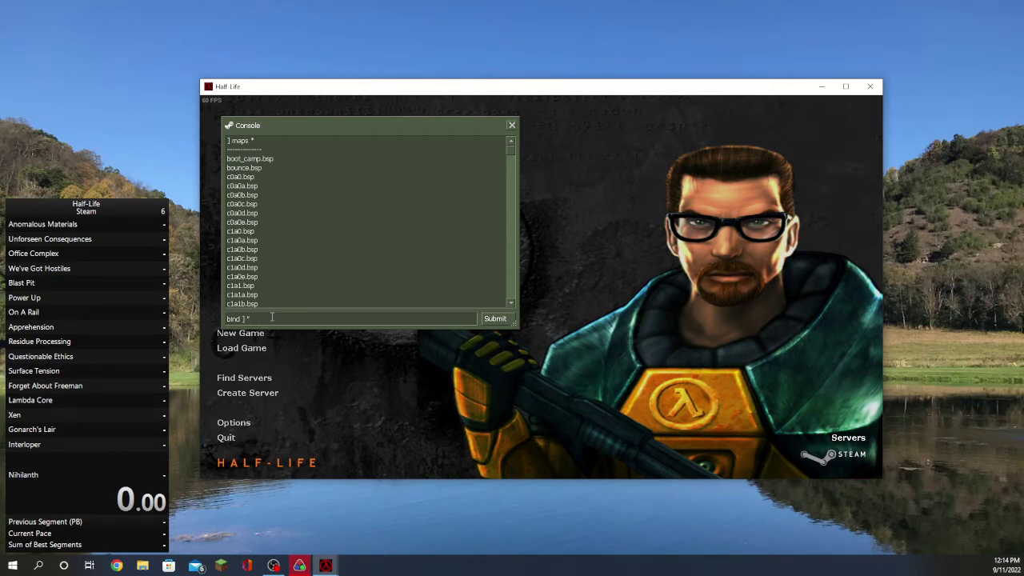
type("bxt_timer_reset")
type("bxt")
type("_timer_start;map c1a0")
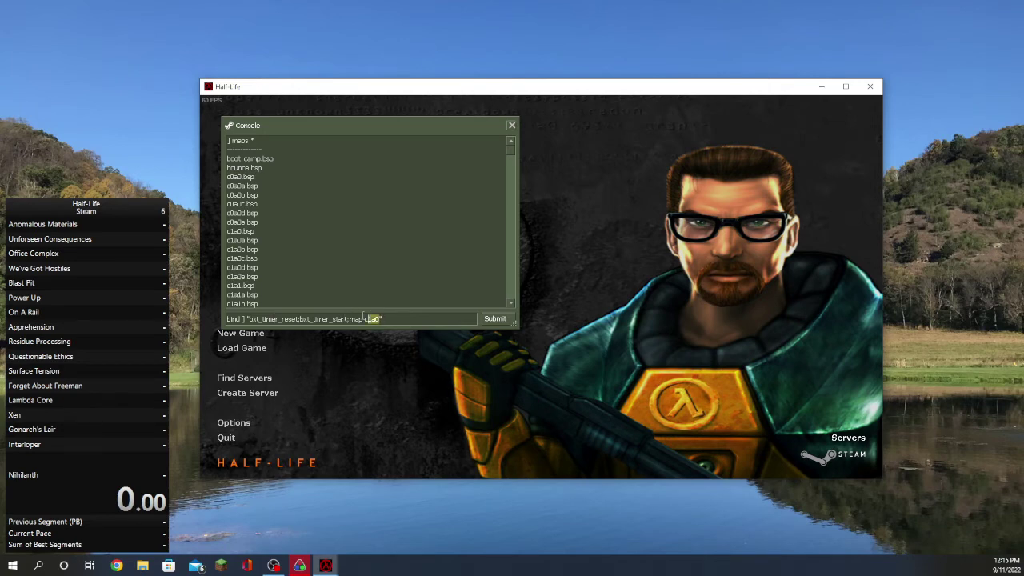
key("Return")
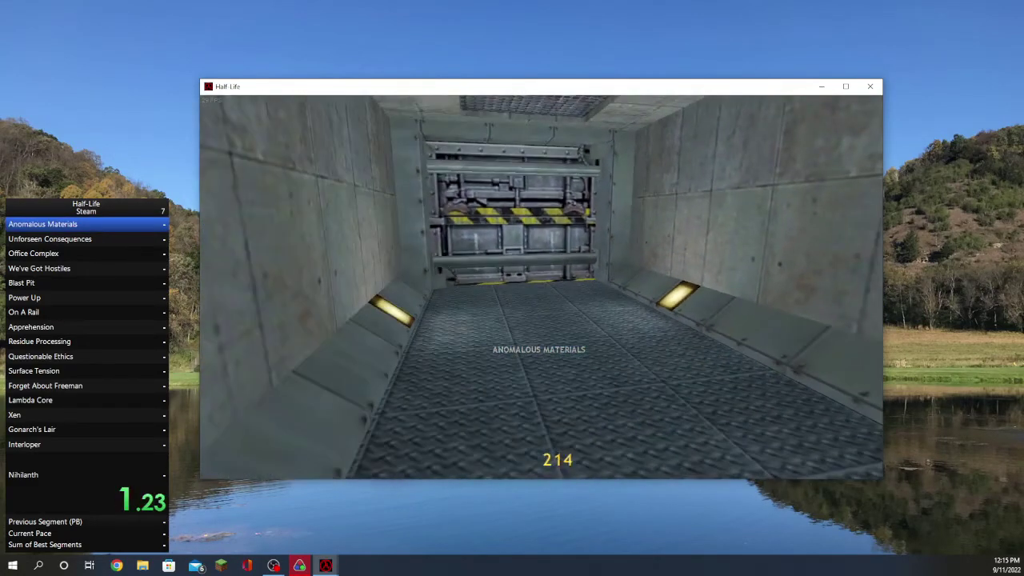
- Start a timed run on the Anomalous Materials map, move through the entrance corridor towards the blast door and quick-save
key("w")
key("w")
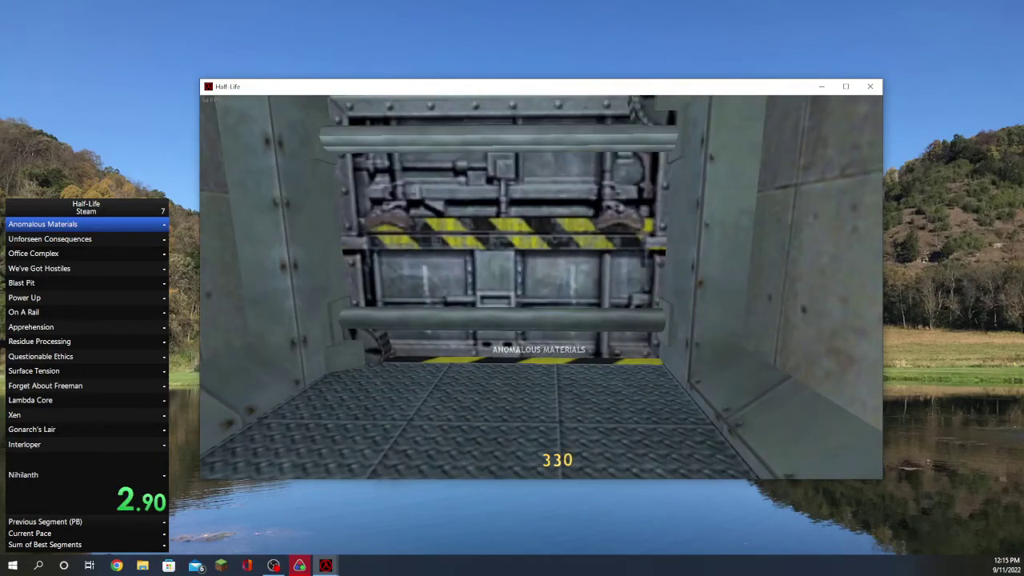
key("F9")
key("w")
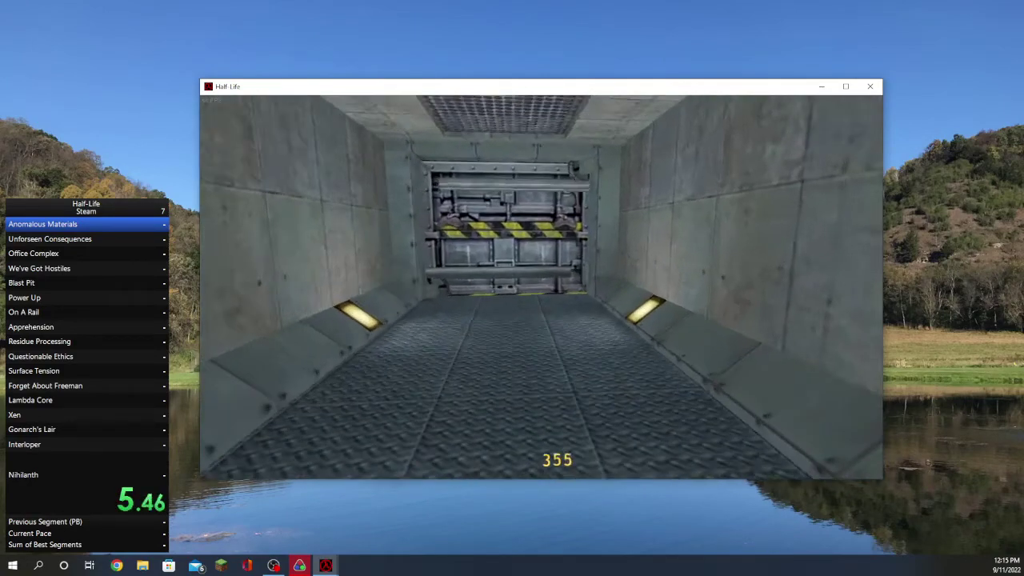
key("w")
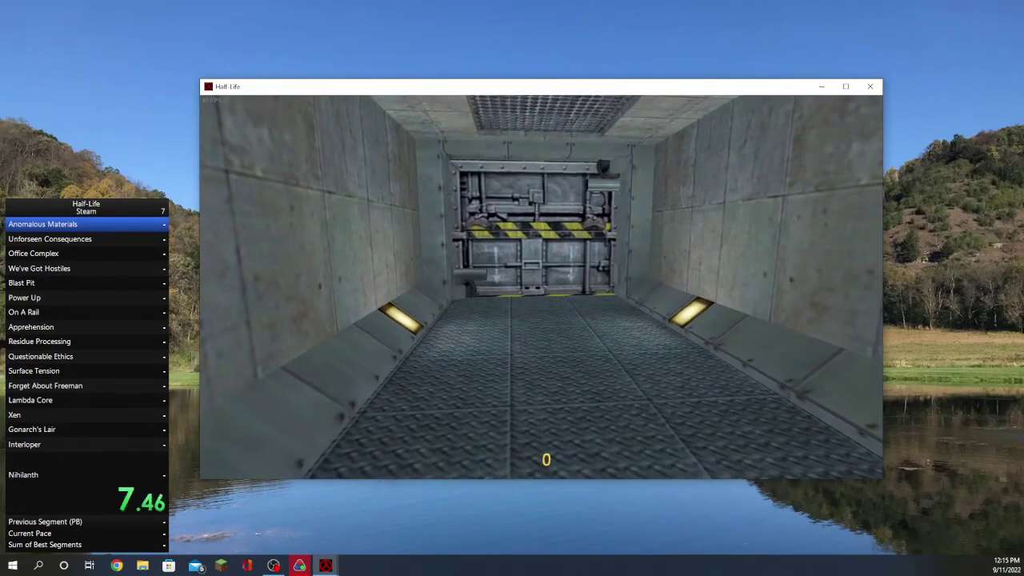
key("w")
key("F9")
key("w")
key("F6")
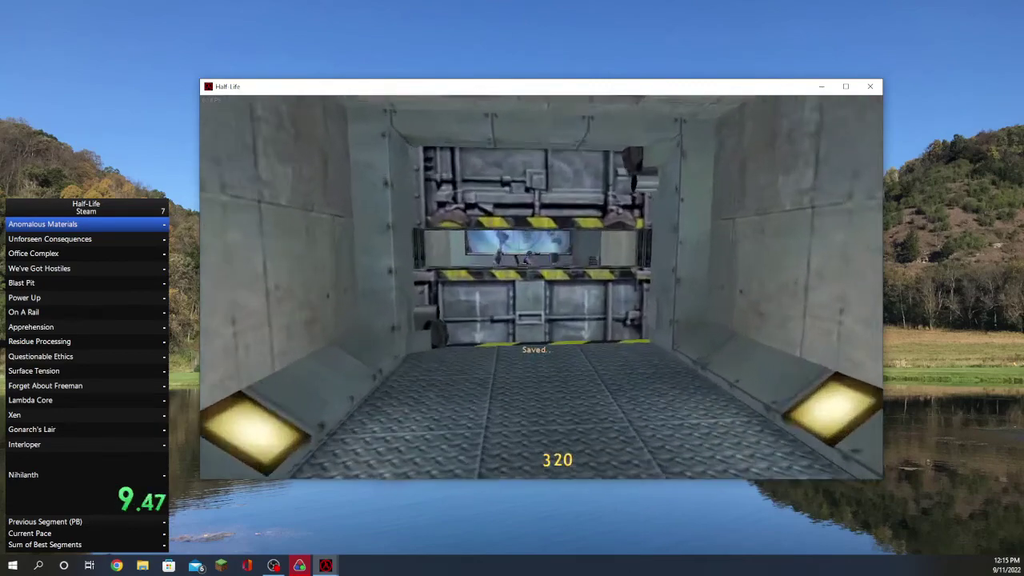
- Run past the reception desk and along the striped Anomalous Materials lab corridors
key("w")
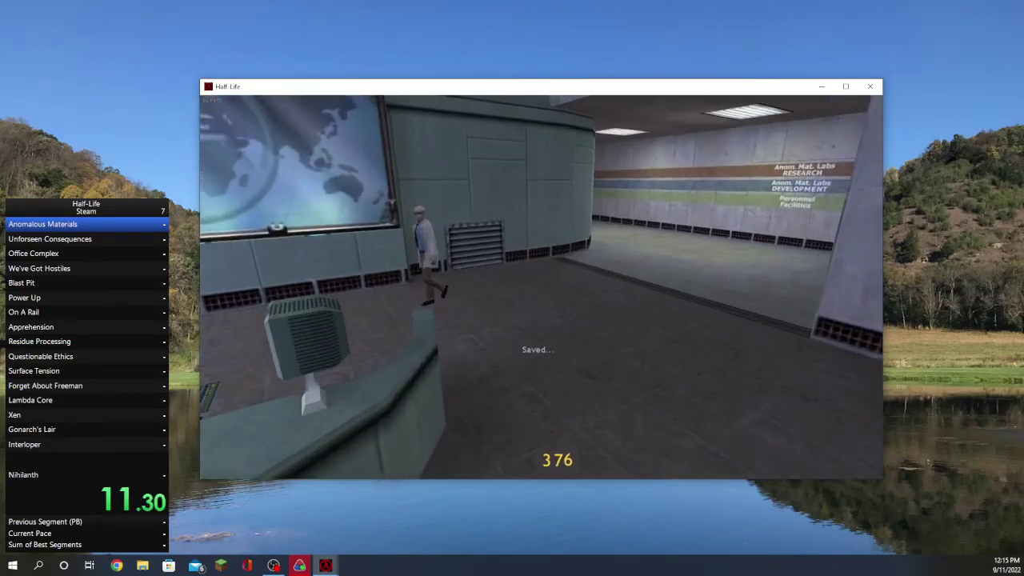
key("w")
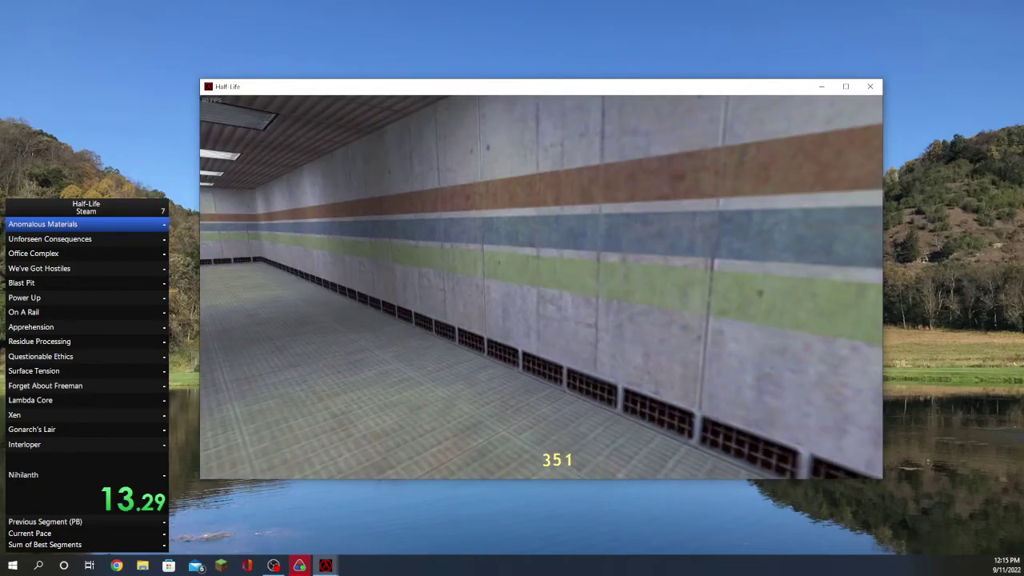
key("w")
key("w")
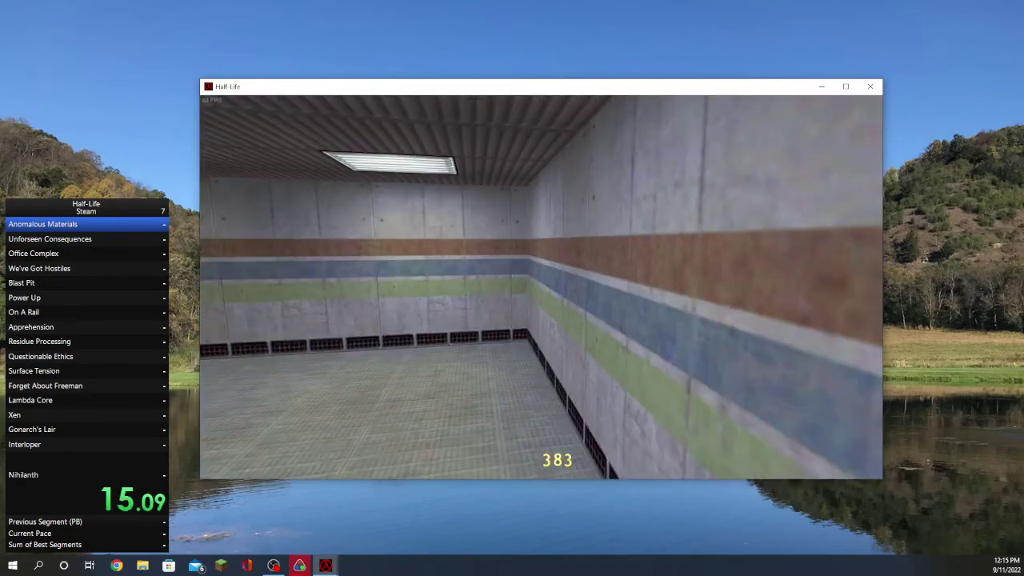
key("w")
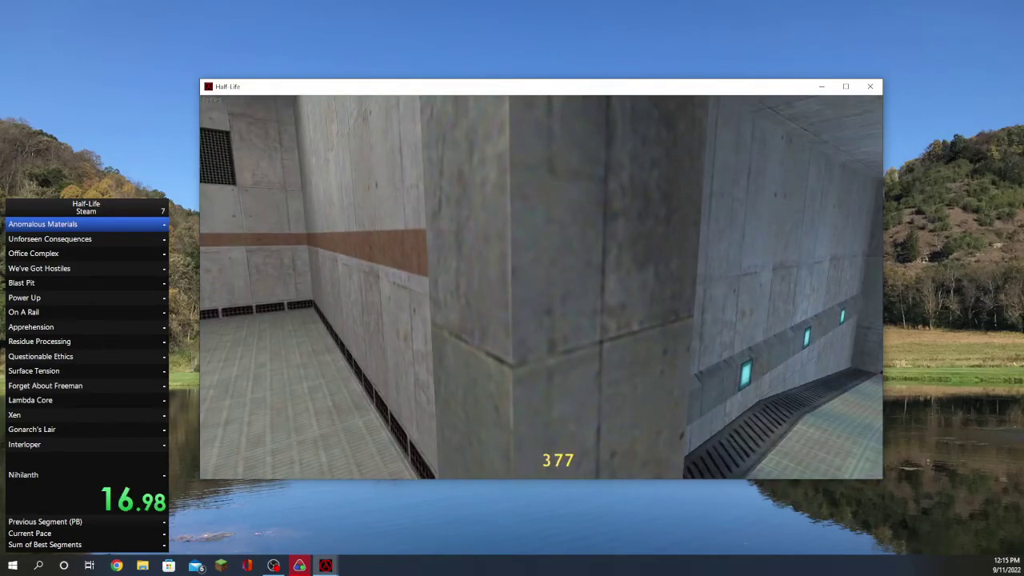
key("w")
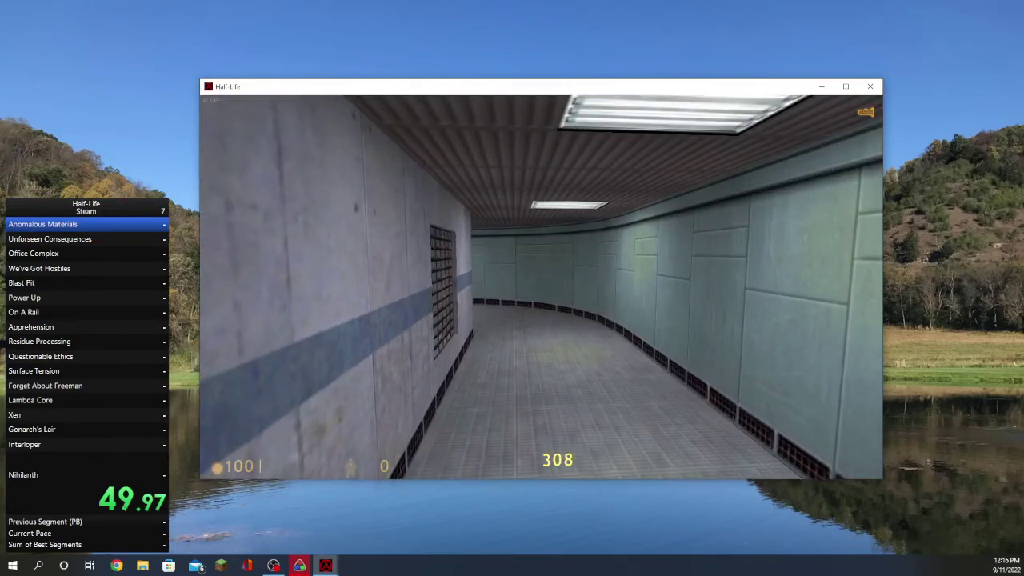
- Follow the curved corridor to the security clearance door and stand in front of its glass doors while the guard uses the scanner
key("a")
key("d")
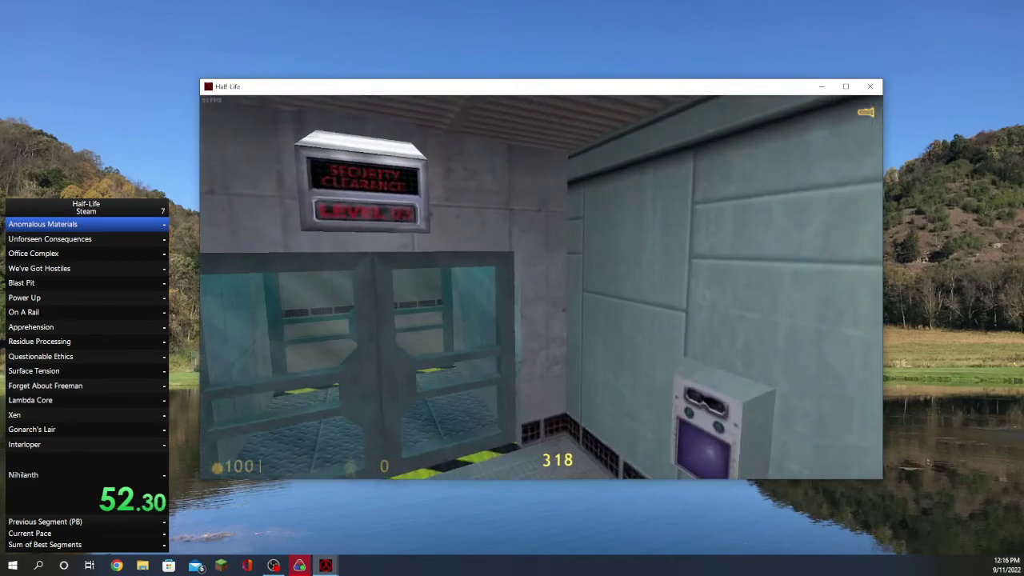
key("w")
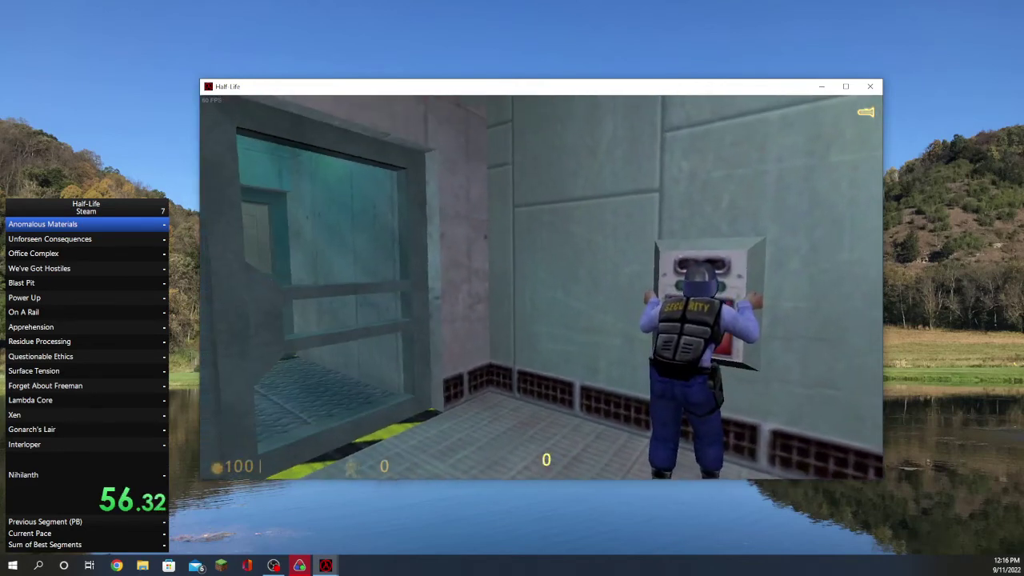
key("a")
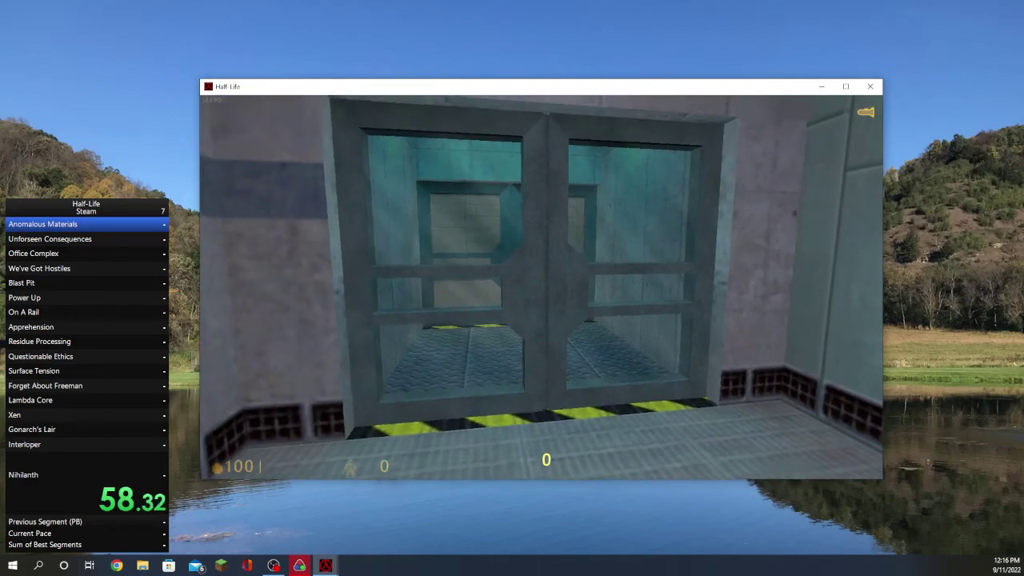
- Pass through the glass security doors and run along the curved concrete corridor to the next glass door beside the wall button
key("w")
key("w")
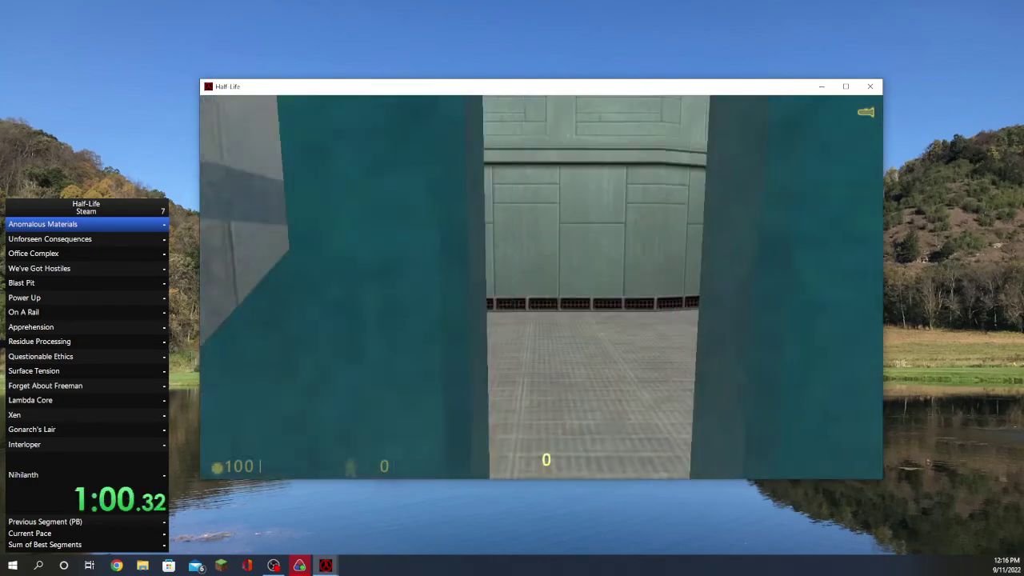
key("w")
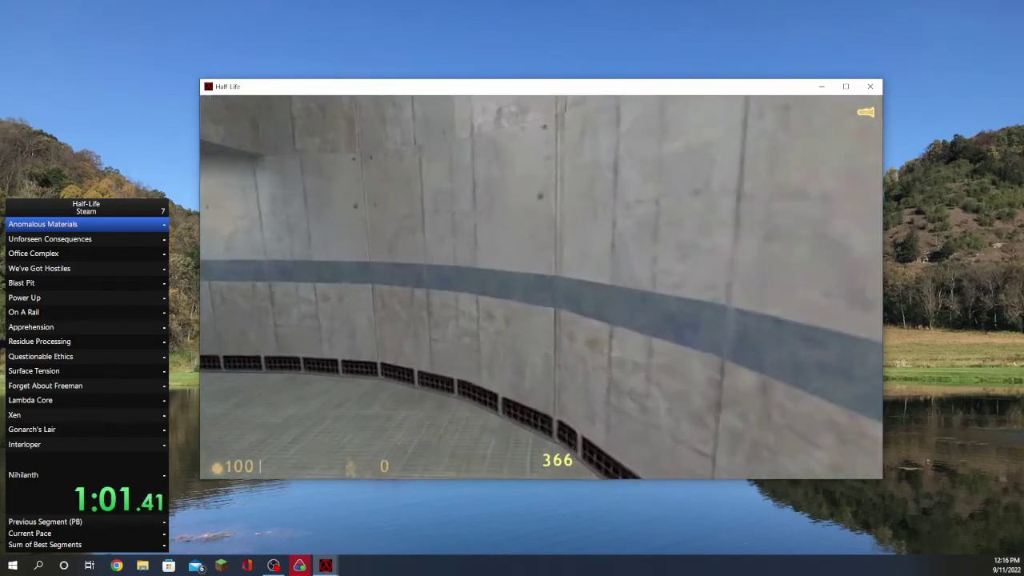
key("w")
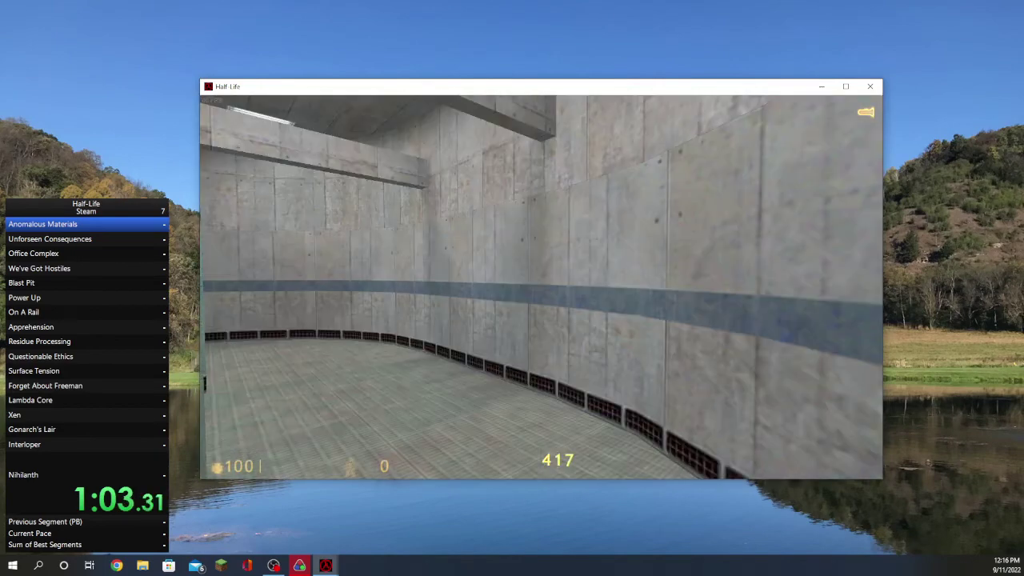
key("w")
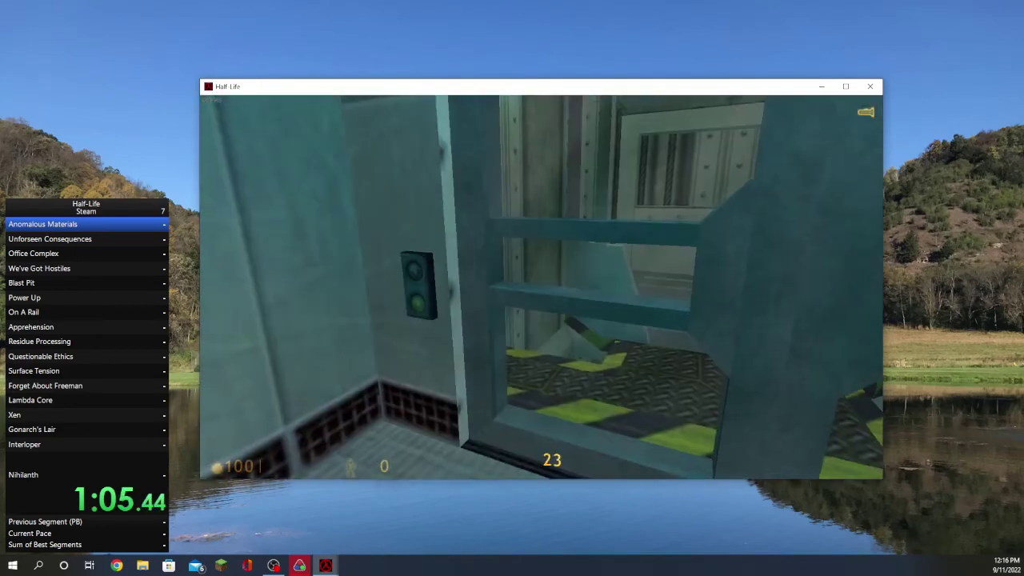
- Restart the timed run on the Anomalous Materials map with the bound command, move briefly in the entrance corridor and quit the game
key("Escape")
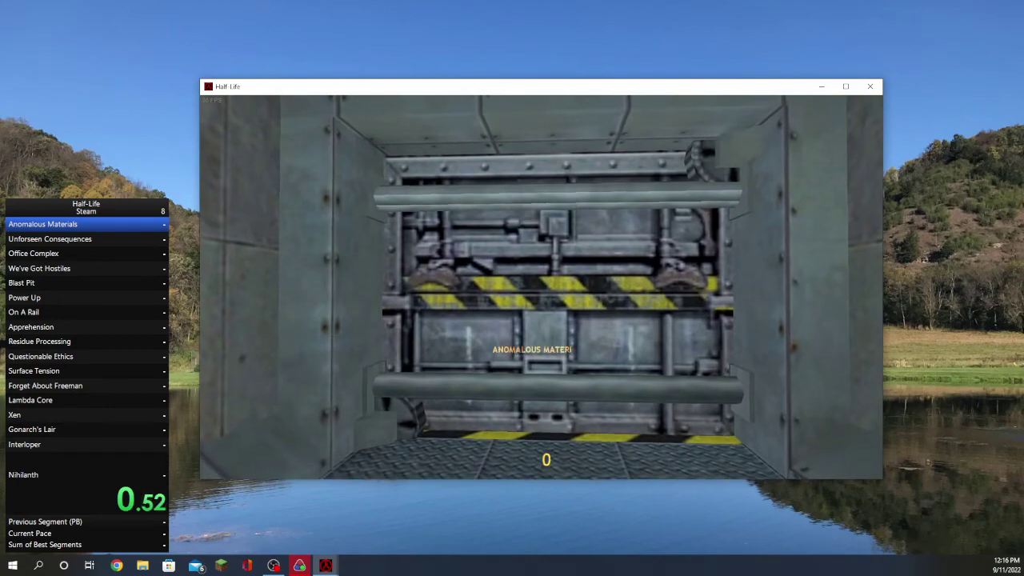
key("w")
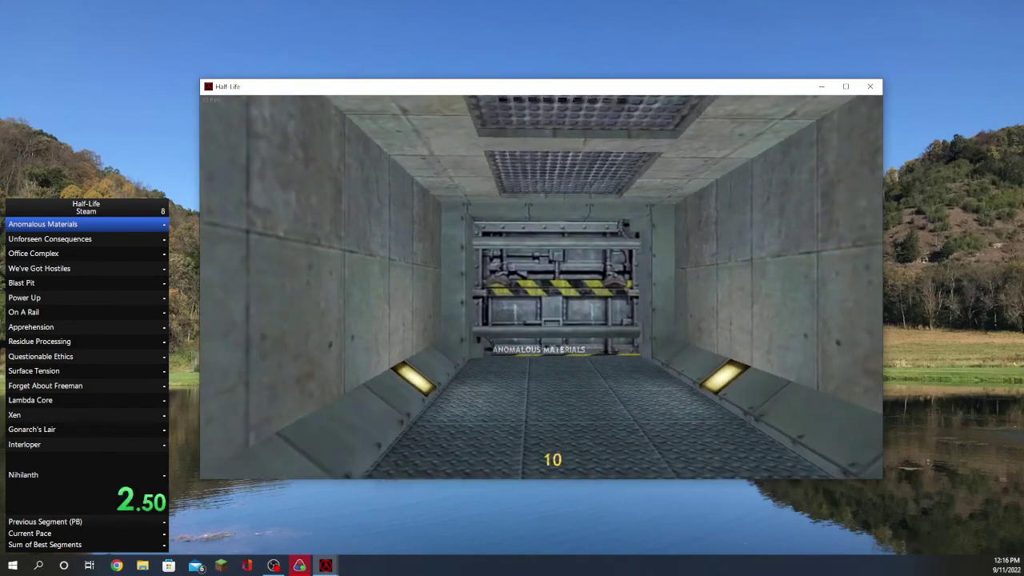
key("Escape")
left_click(222, 440)
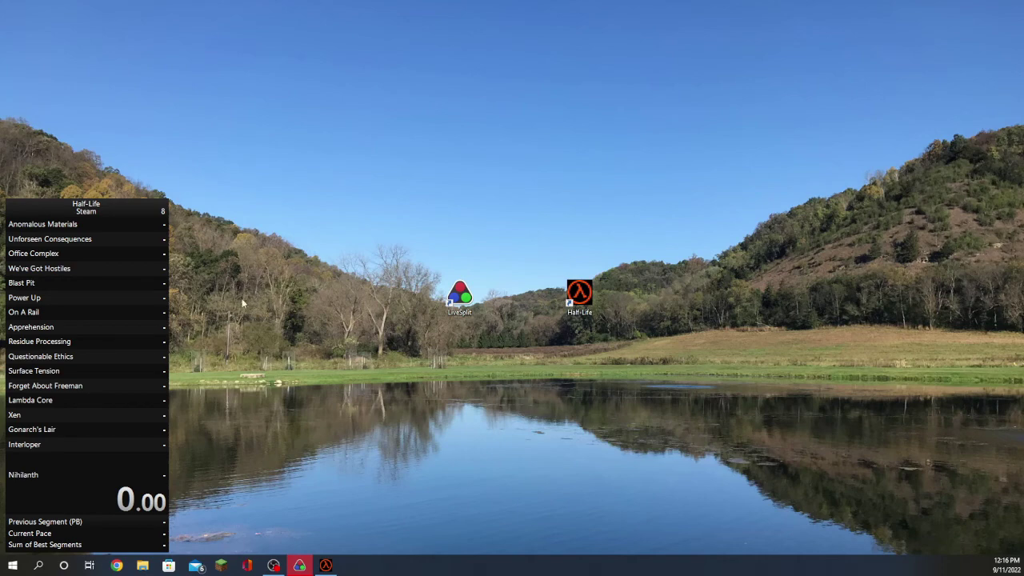
- Move the LiveSplit window towards the middle of the desktop and return it to the lower-left corner
left_click_drag(104, 358, 262, 311)
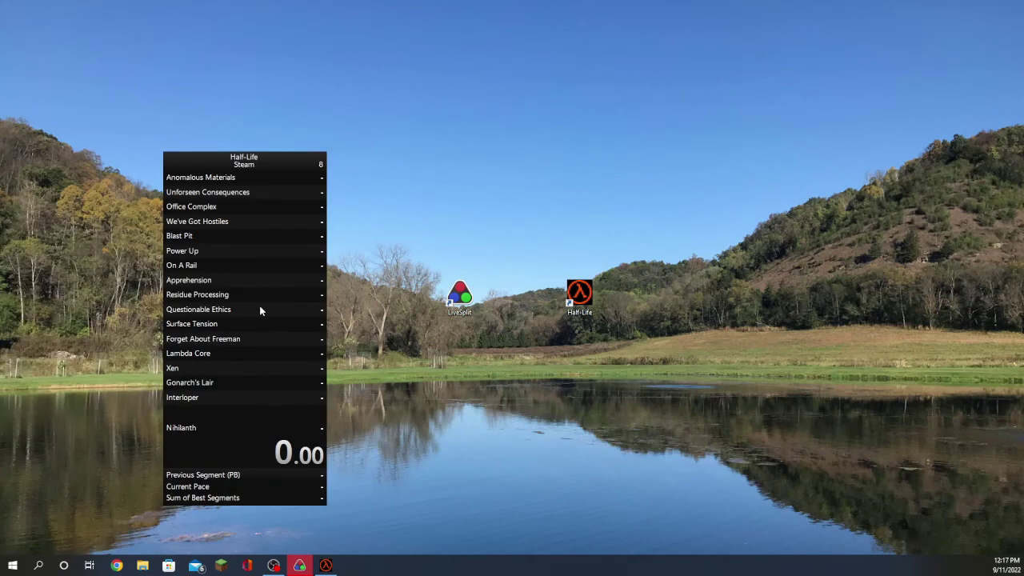
left_click_drag(260, 308, 100, 356)
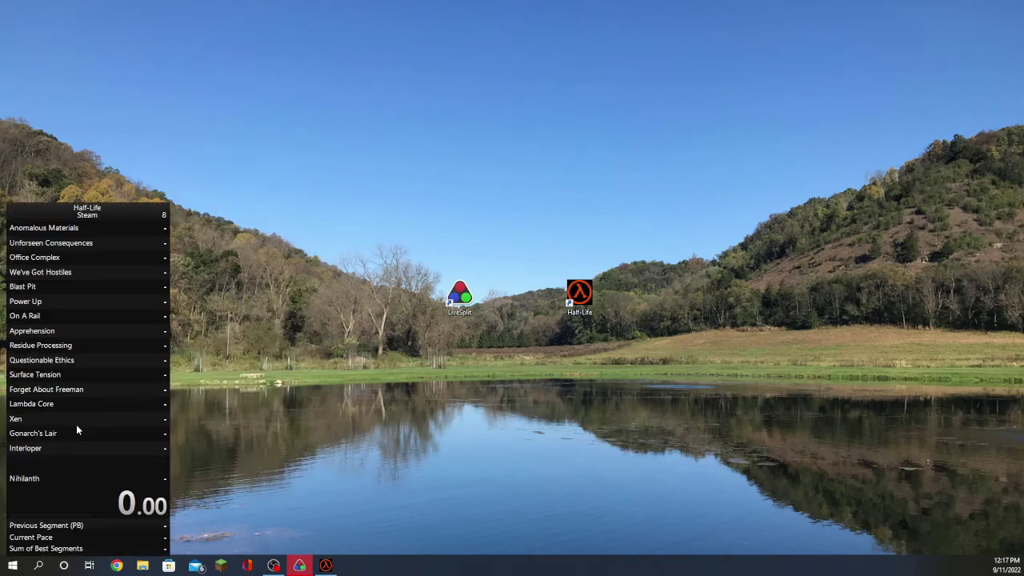